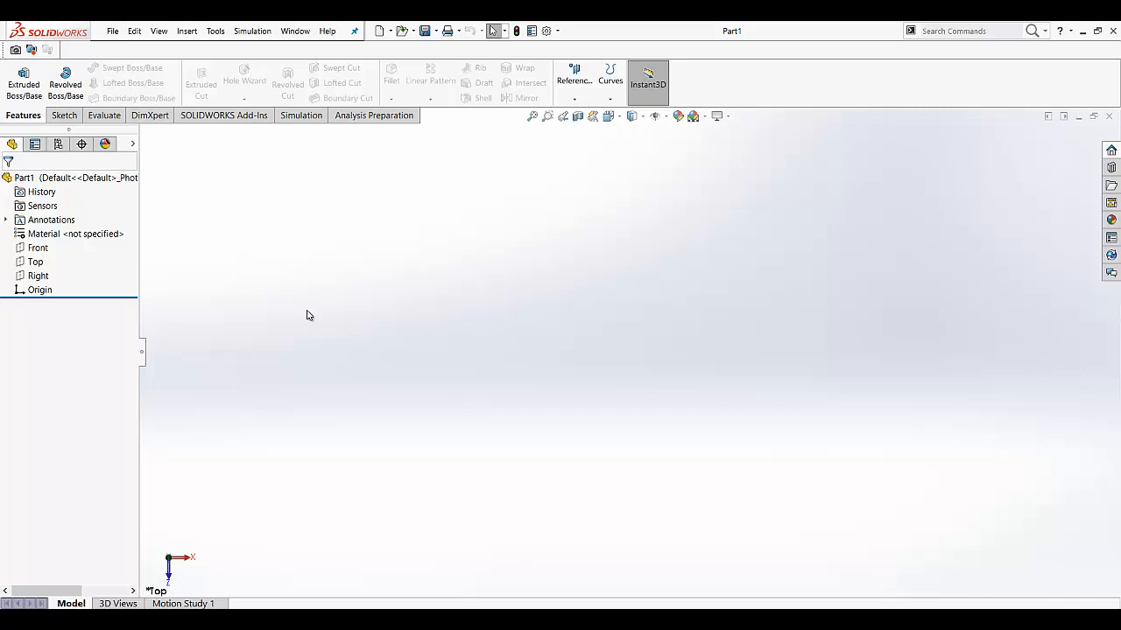
- Orient the view to Right and start a sketch on the Right plane
right_click_drag(310, 318, 321, 316)
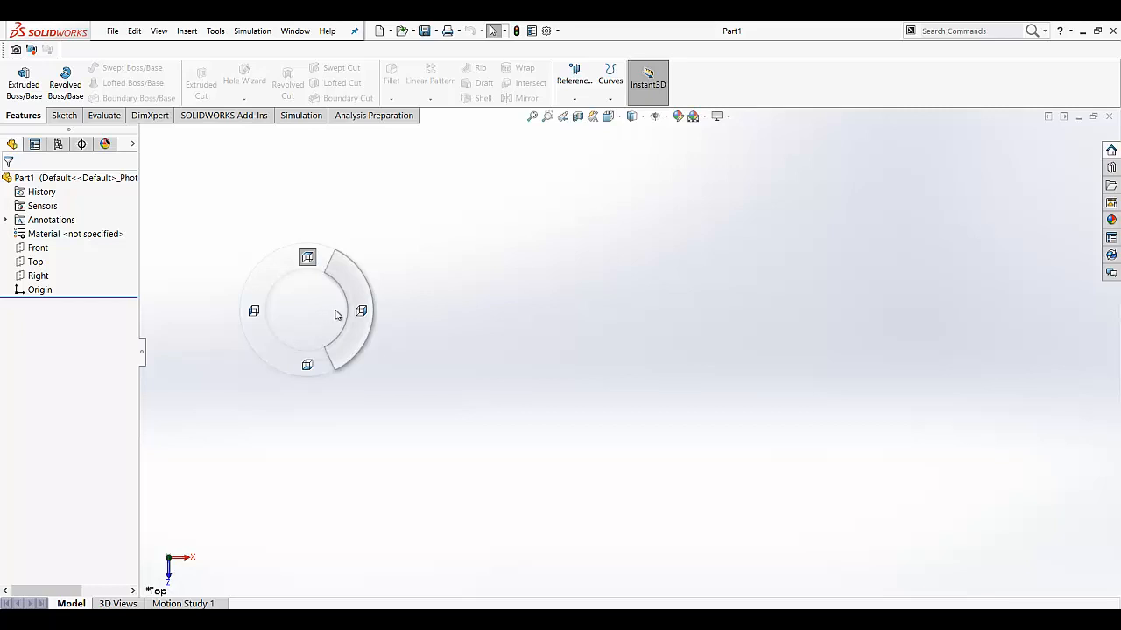
right_click_drag(335, 316, 361, 312)
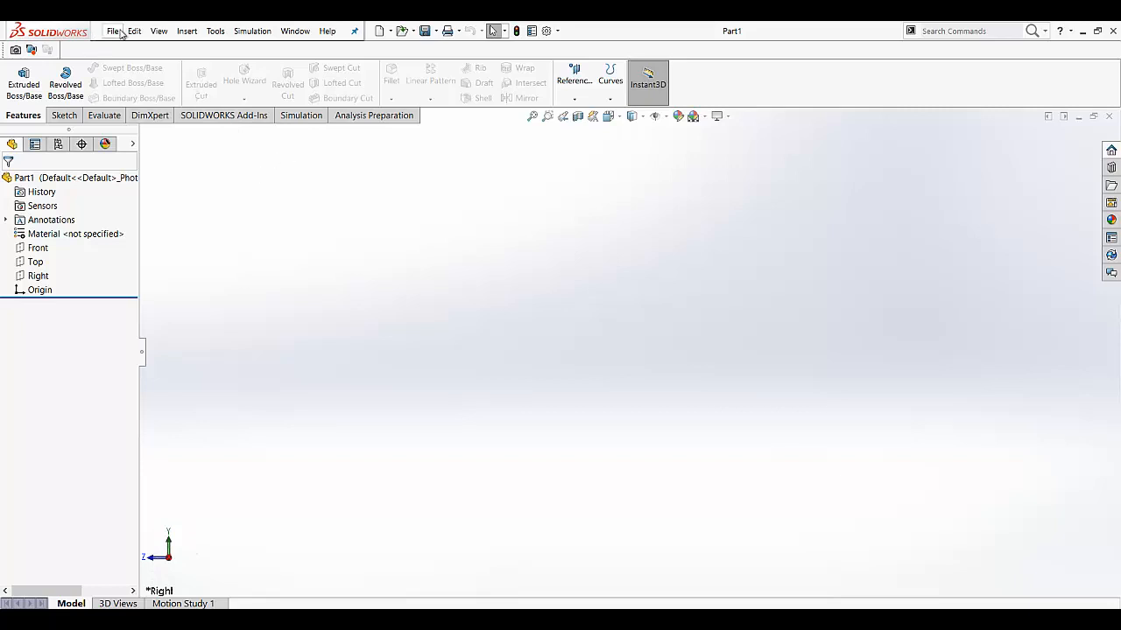
left_click(64, 114)
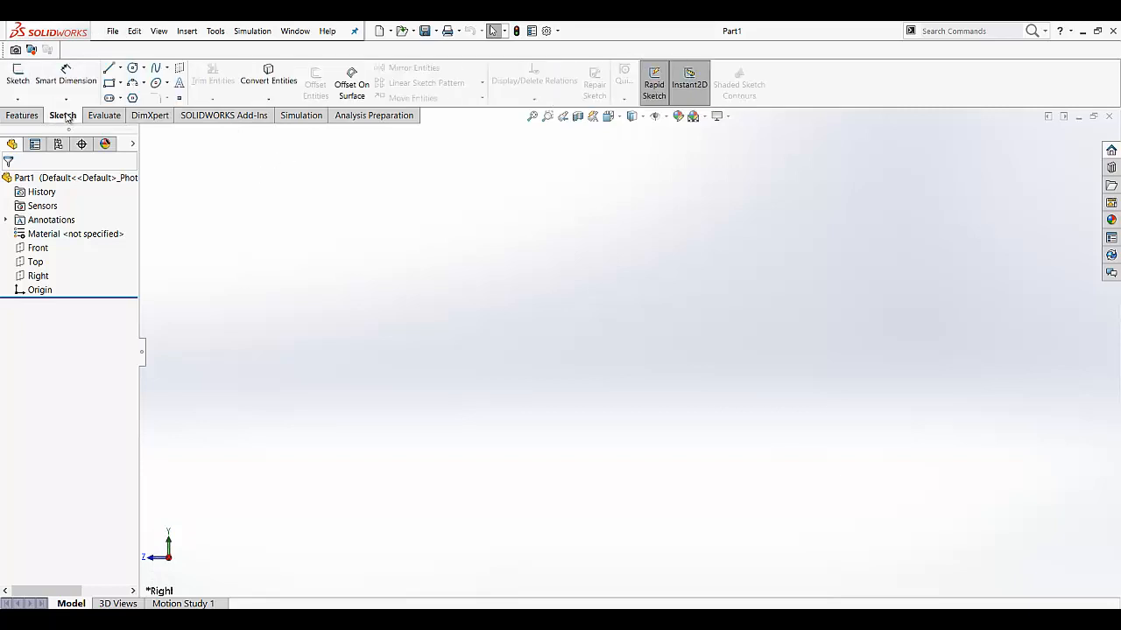
left_click(26, 77)
left_click(524, 296)
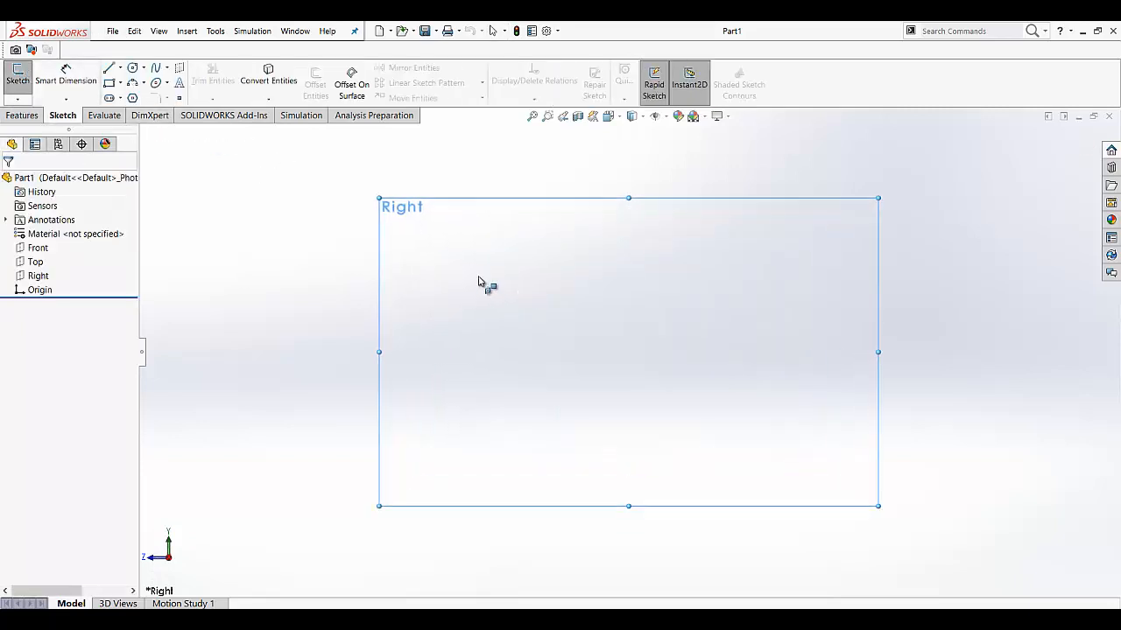
- Draw a circle centred on the origin with a radius of about 31 mm
left_click(132, 69)
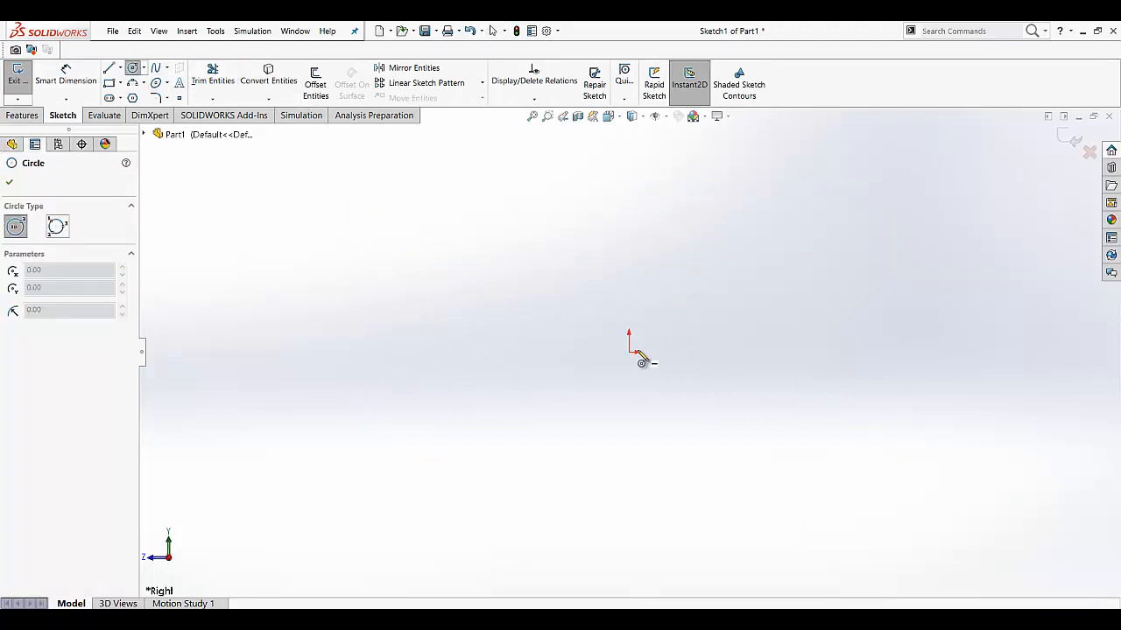
left_click(628, 353)
left_click(670, 264)
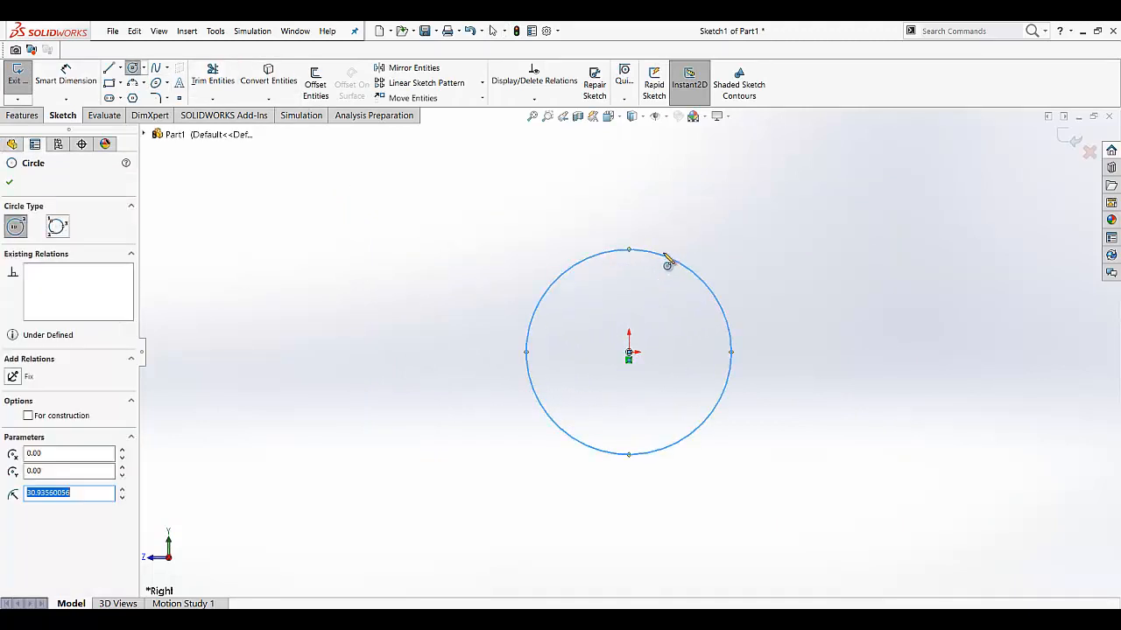
left_click(9, 181)
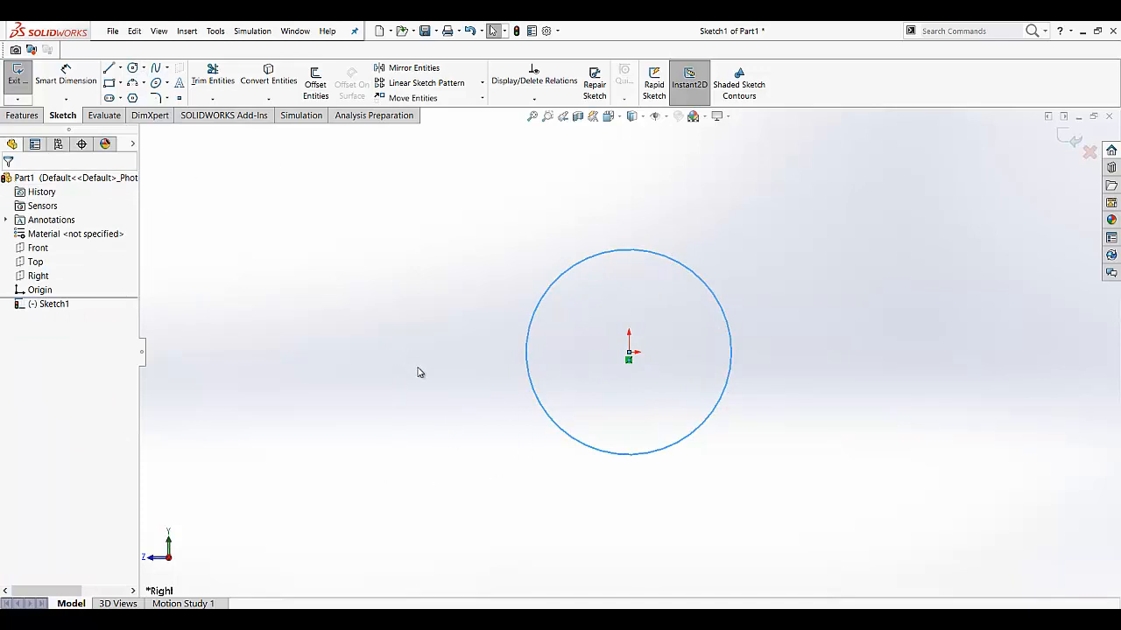
- Set the circle's diameter to 60 mm with Smart Dimension and place the dimension beside the circle
right_click_drag(420, 372, 446, 375)
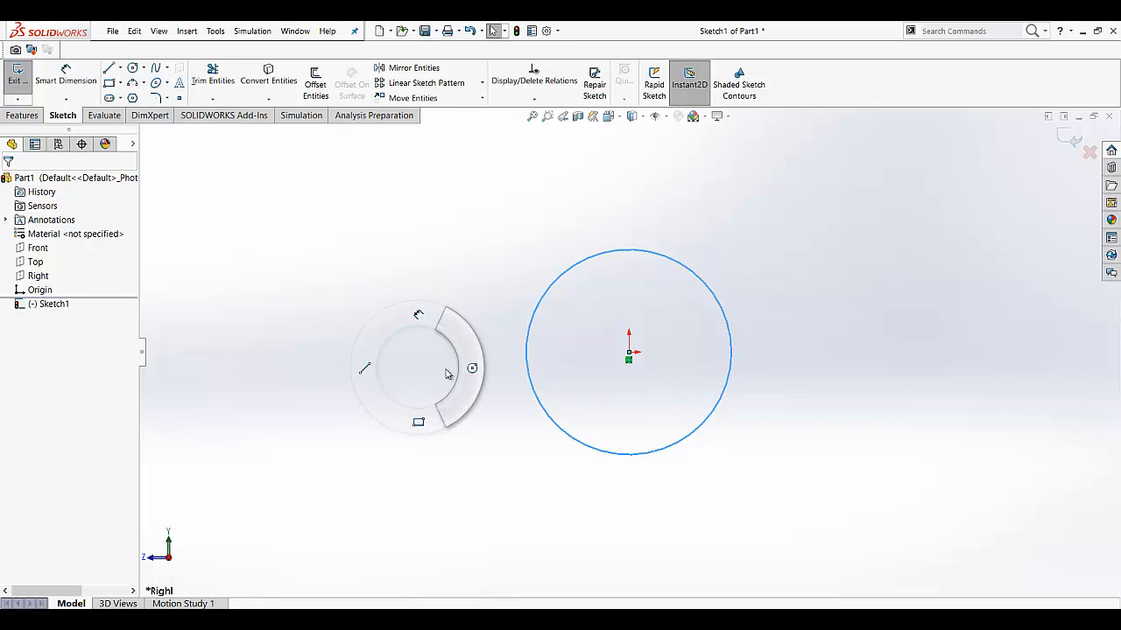
right_click_drag(446, 374, 423, 321)
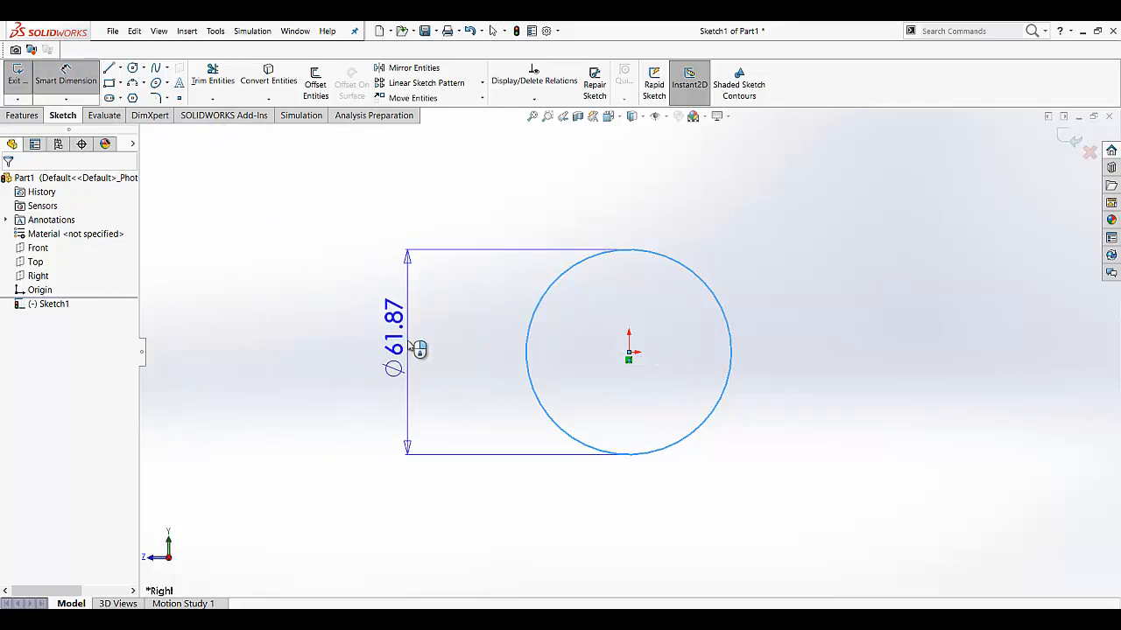
left_click(420, 344)
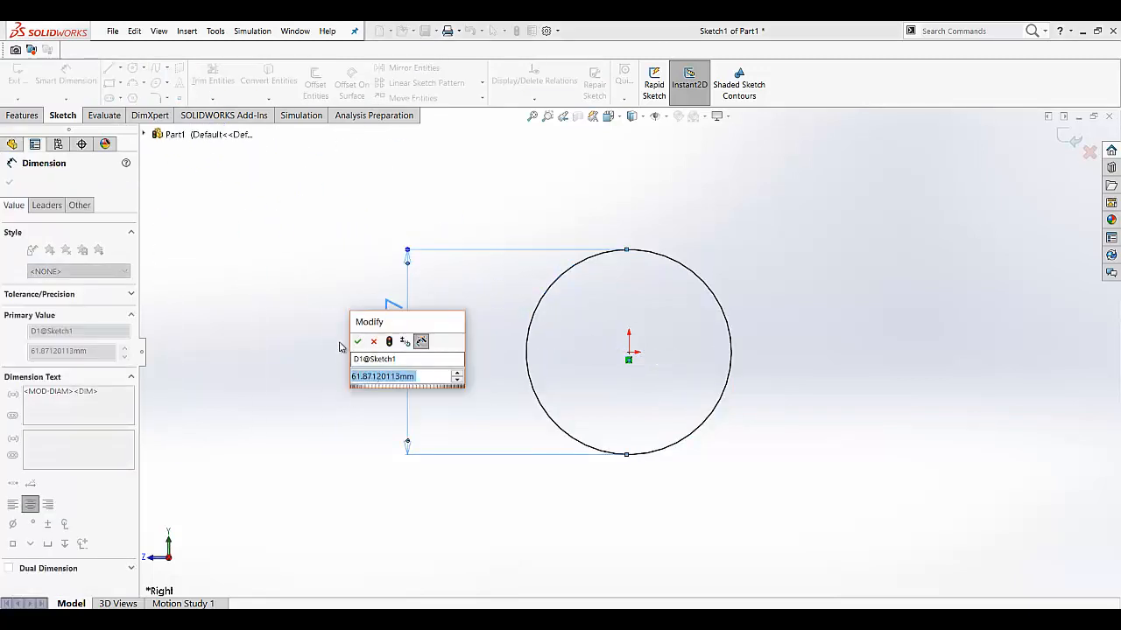
type("60")
key("Return")
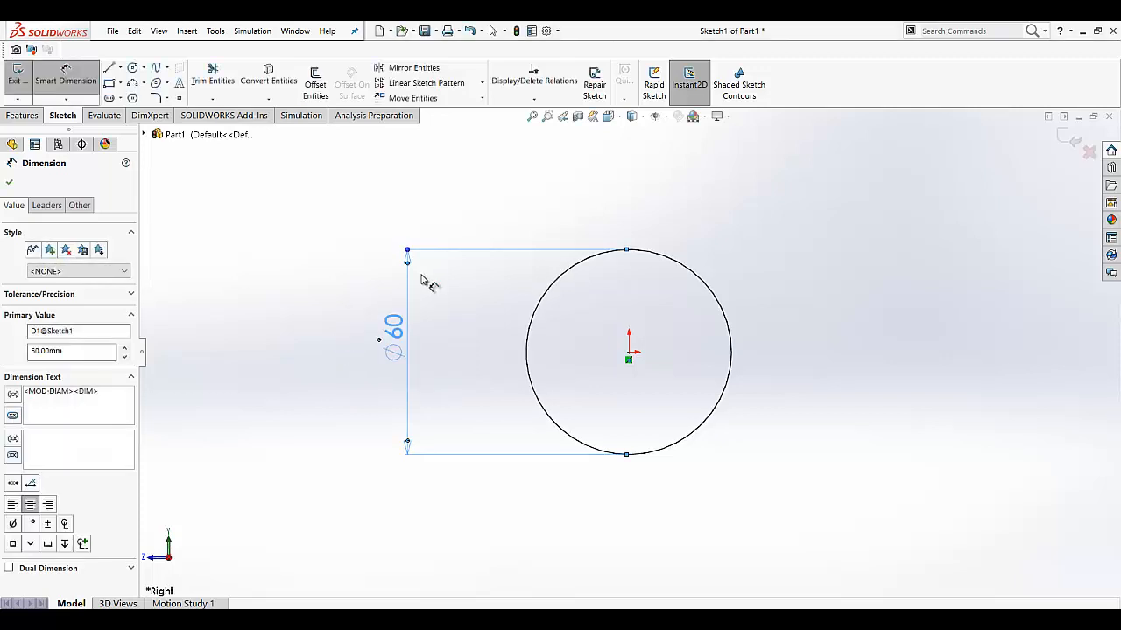
left_click_drag(405, 340, 395, 363)
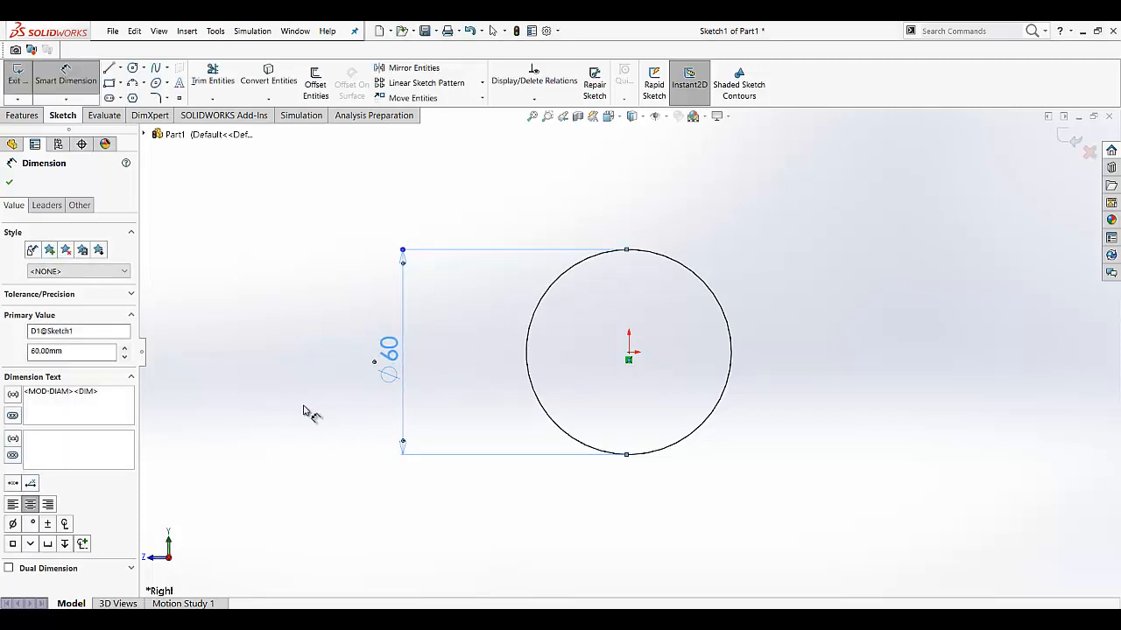
- Draw a closed triangle of lines starting at the origin, with a horizontal base about 70 mm long extending beyond the circle
right_click_drag(300, 406, 320, 414)
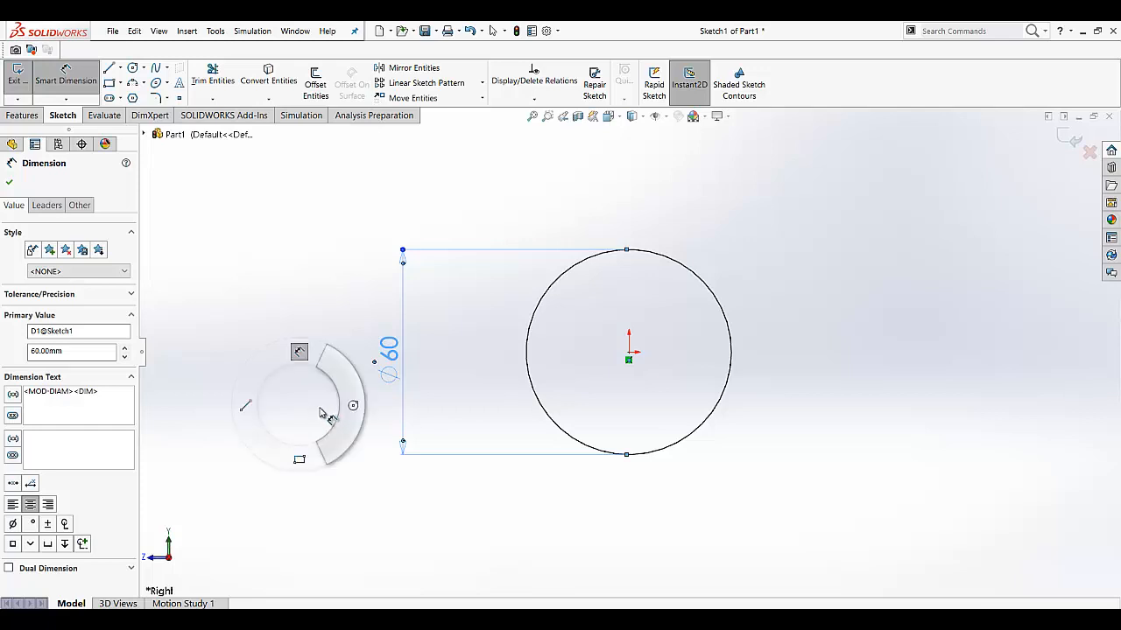
right_click_drag(323, 415, 252, 412)
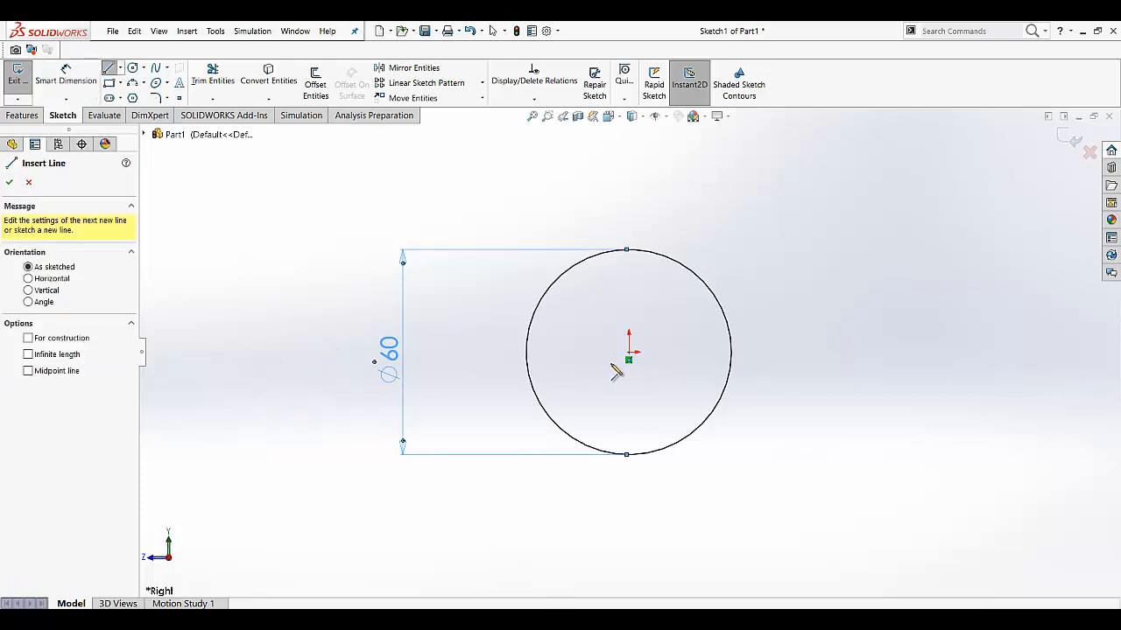
left_click(629, 353)
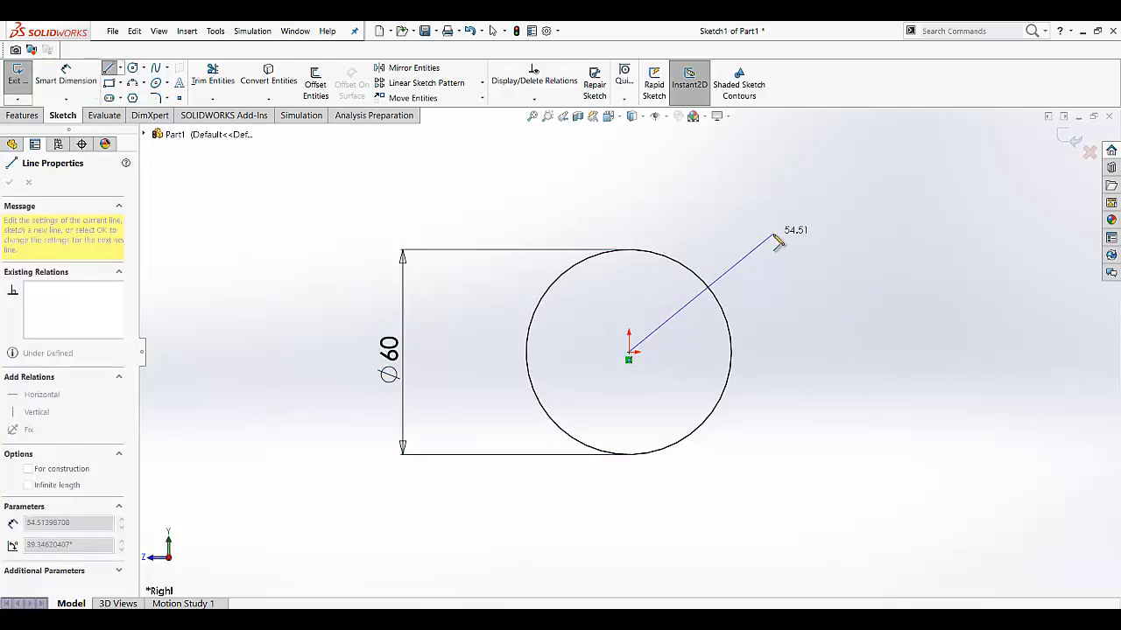
left_click(870, 353)
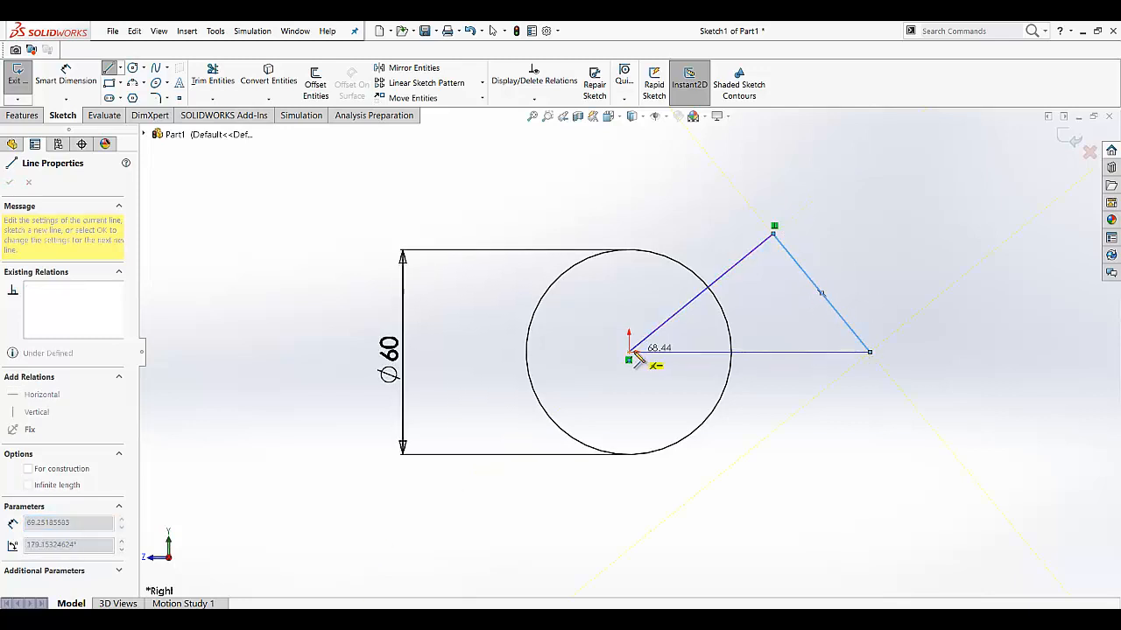
left_click(630, 354)
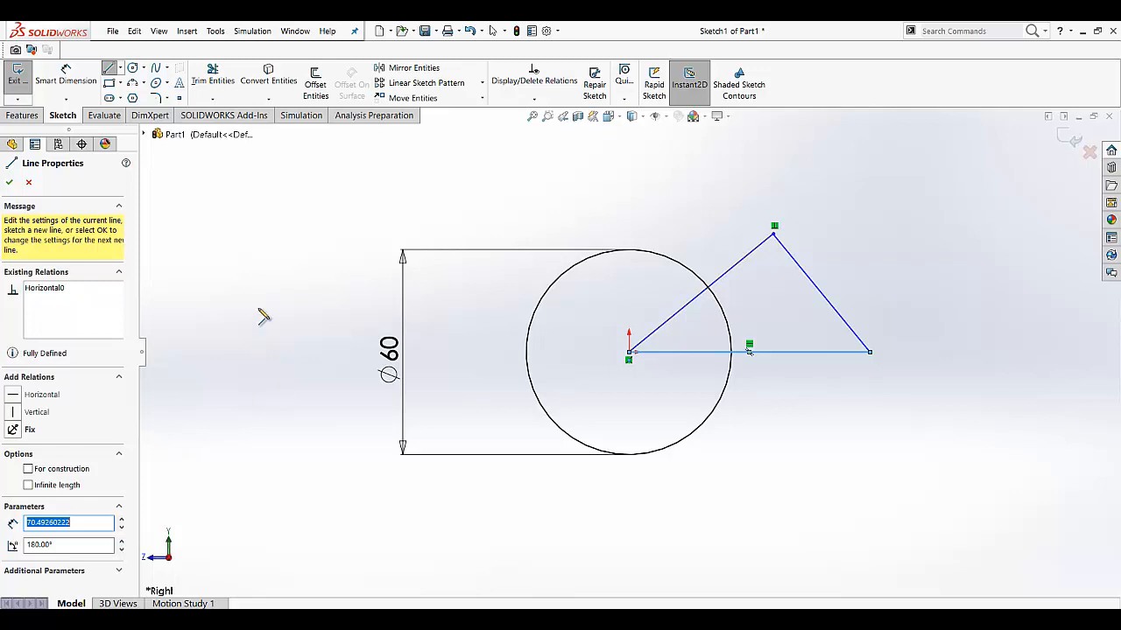
left_click(8, 182)
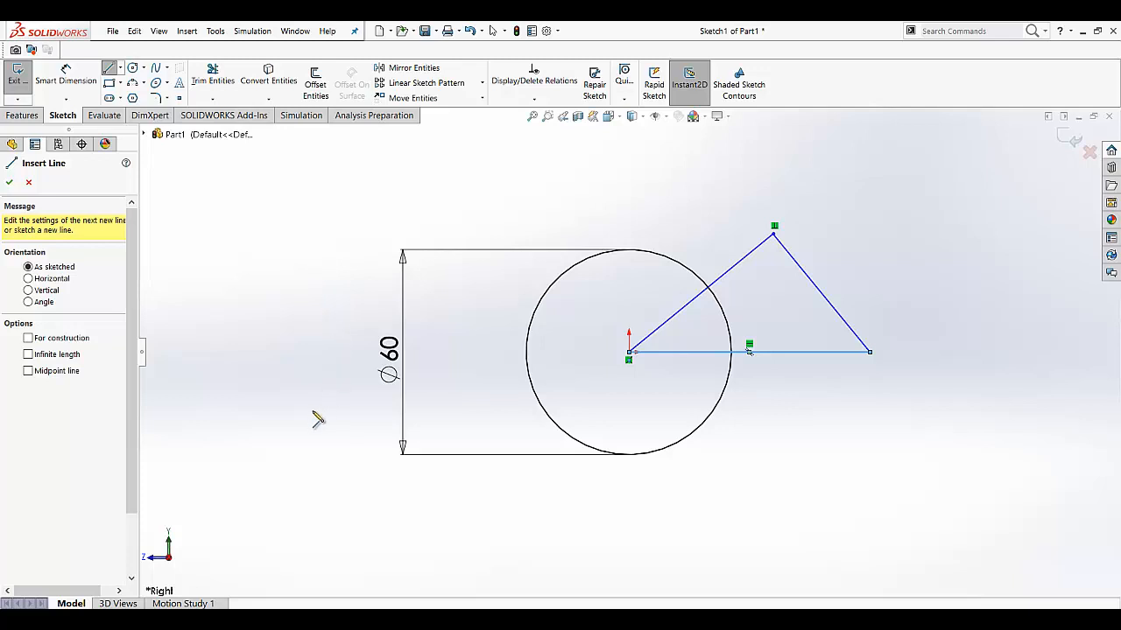
right_click_drag(317, 417, 326, 422)
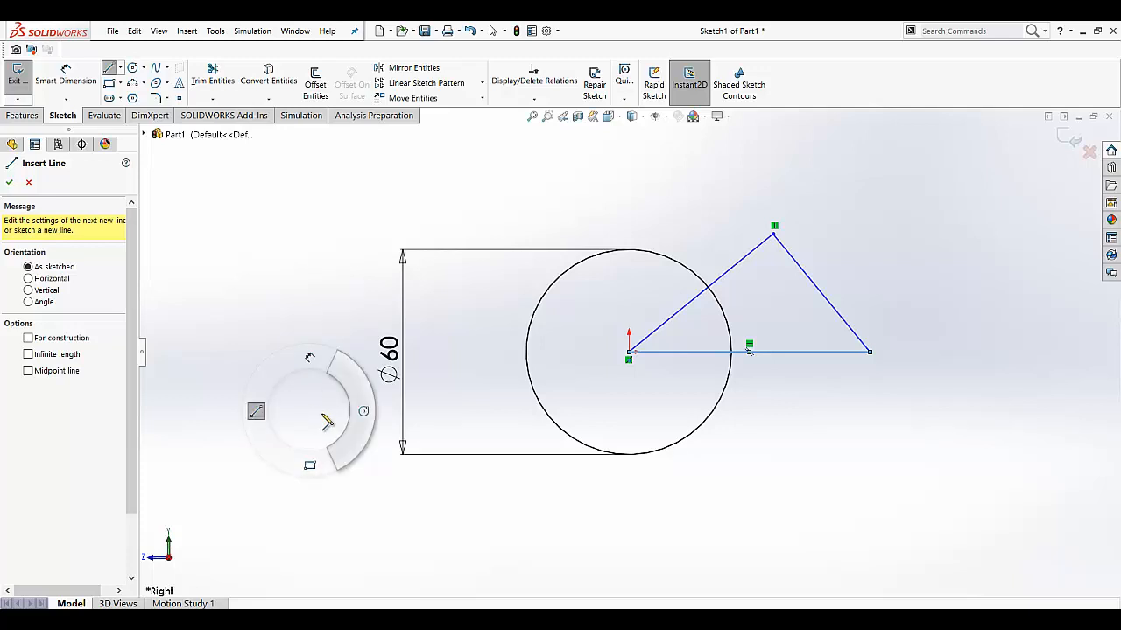
right_click_drag(326, 422, 326, 422)
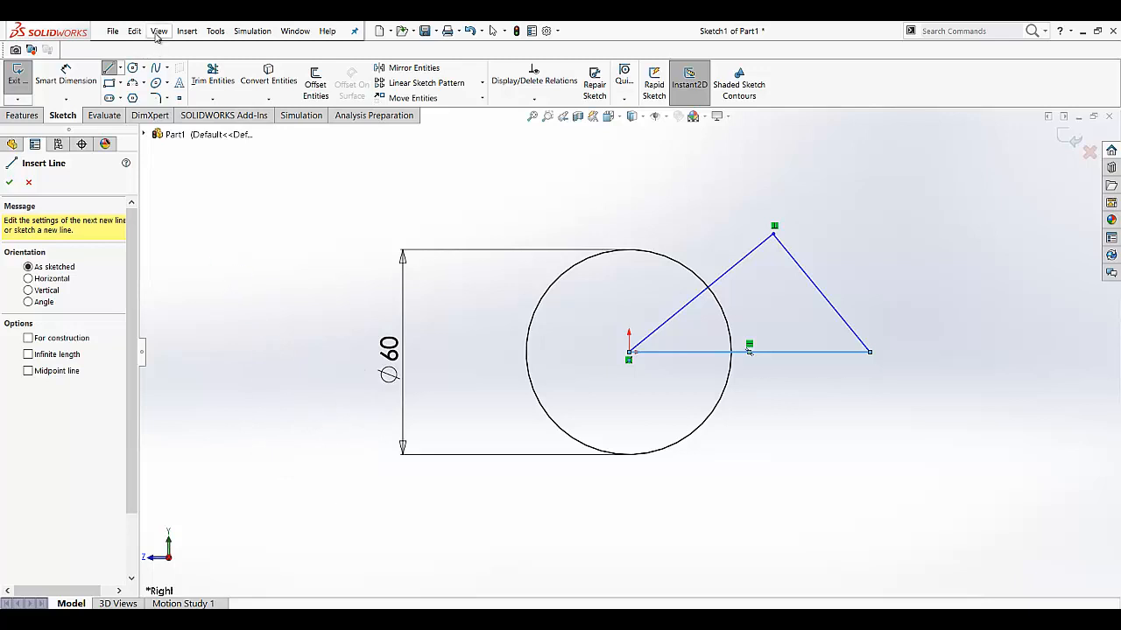
- Examine the mouse gesture customization settings, enlarging the dialog and showing only commands with mouse gestures assigned
left_click(216, 31)
mouse_move(252, 31)
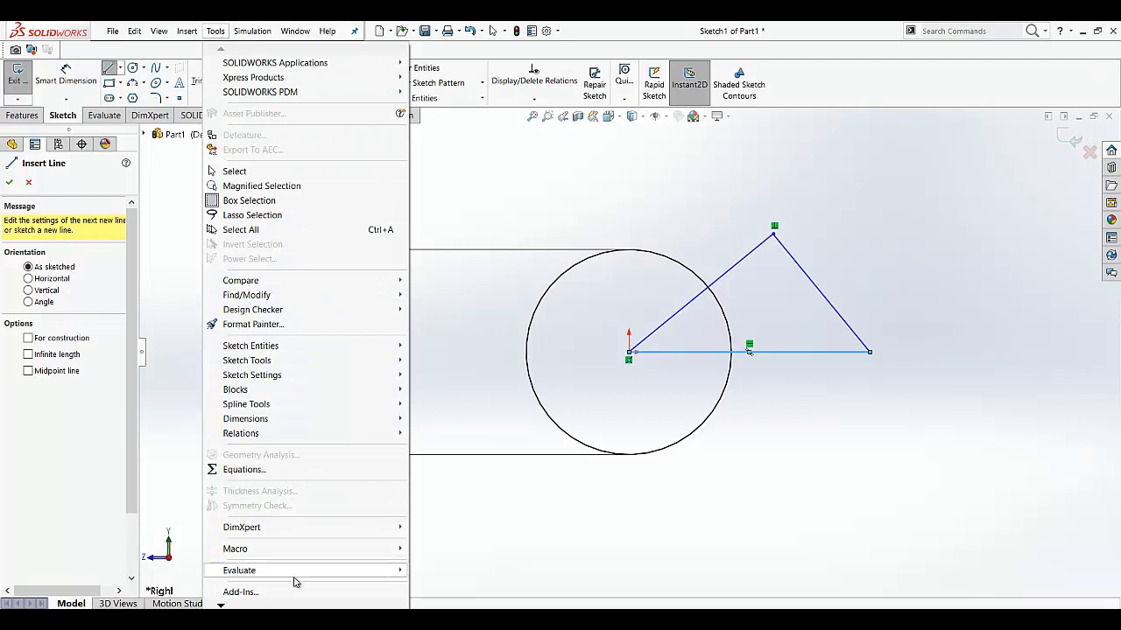
mouse_move(247, 607)
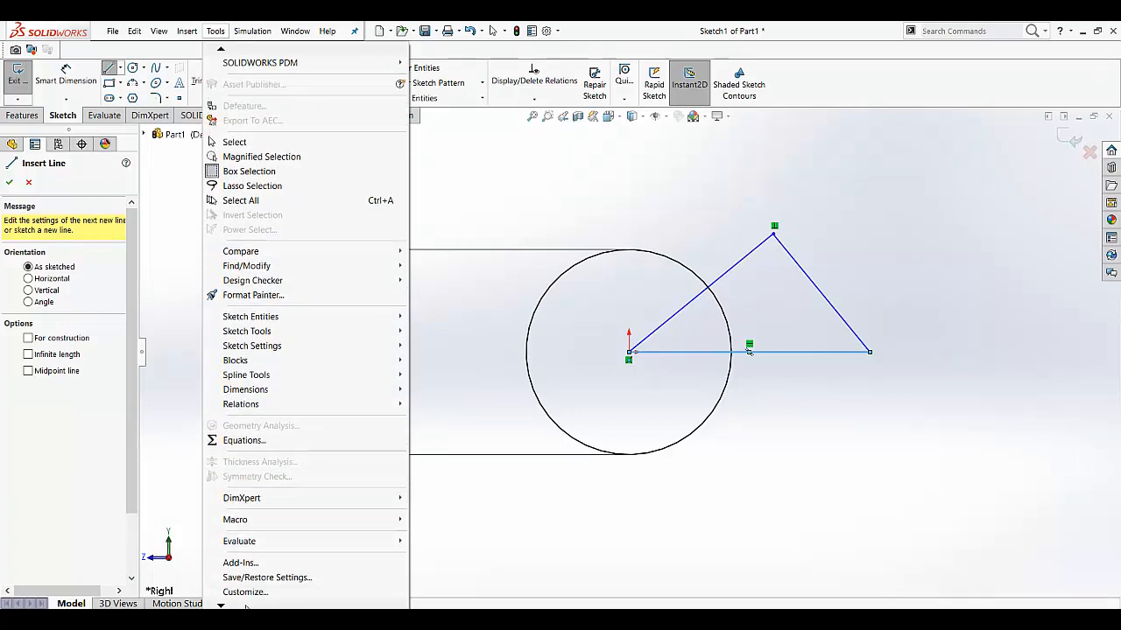
left_click(245, 578)
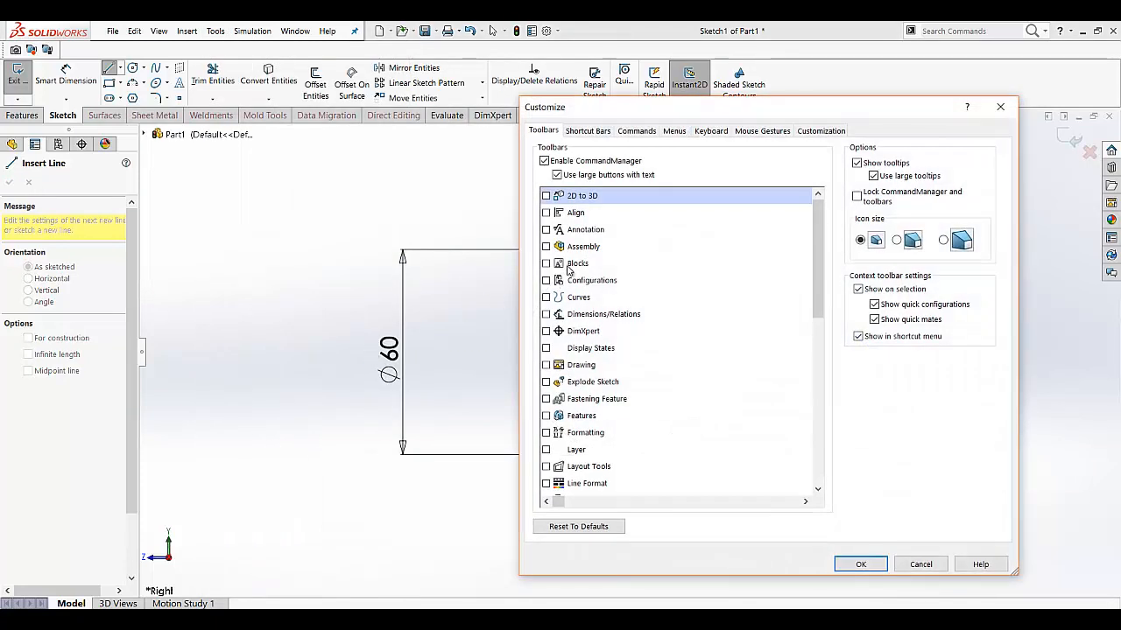
left_click(761, 132)
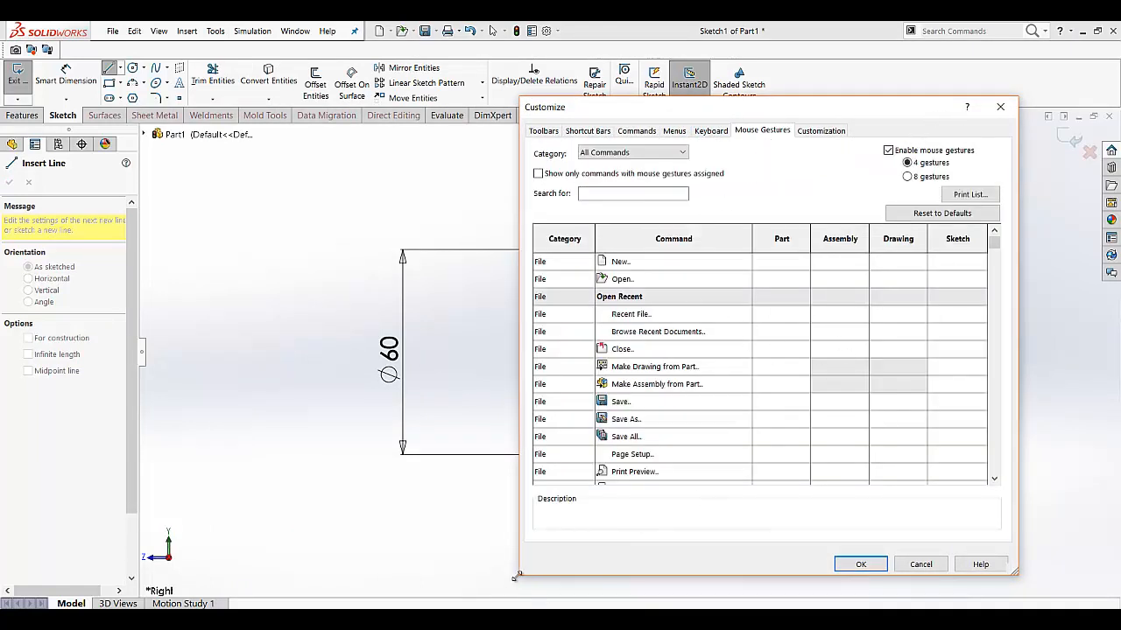
left_click_drag(518, 576, 316, 581)
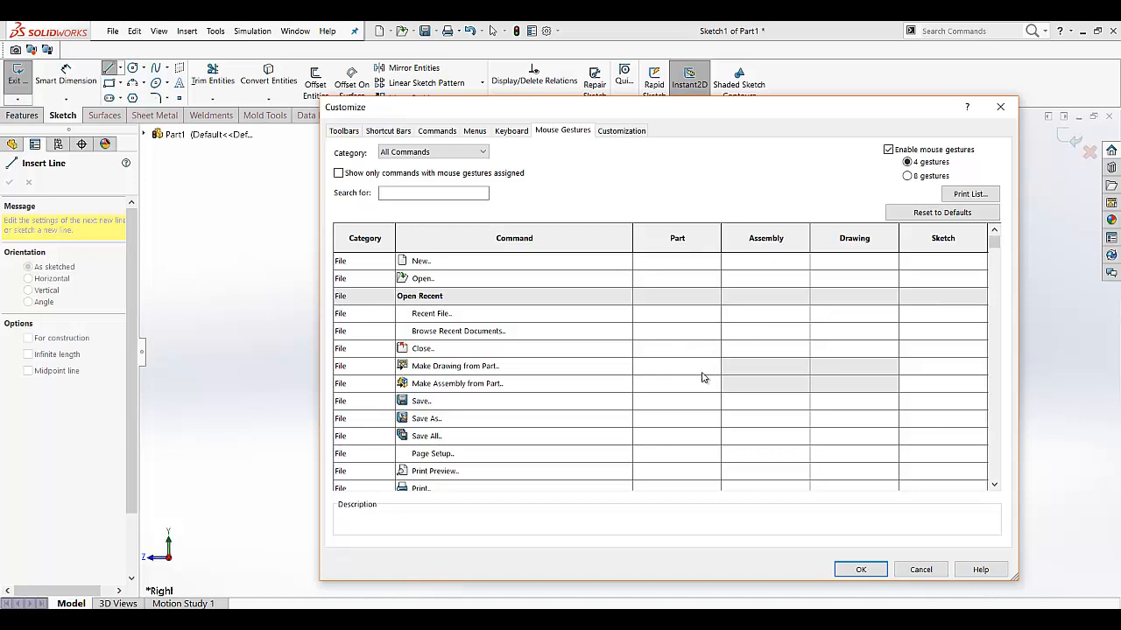
scroll(703, 376, "down", 10)
scroll(703, 377, "up", 8)
left_click(434, 191)
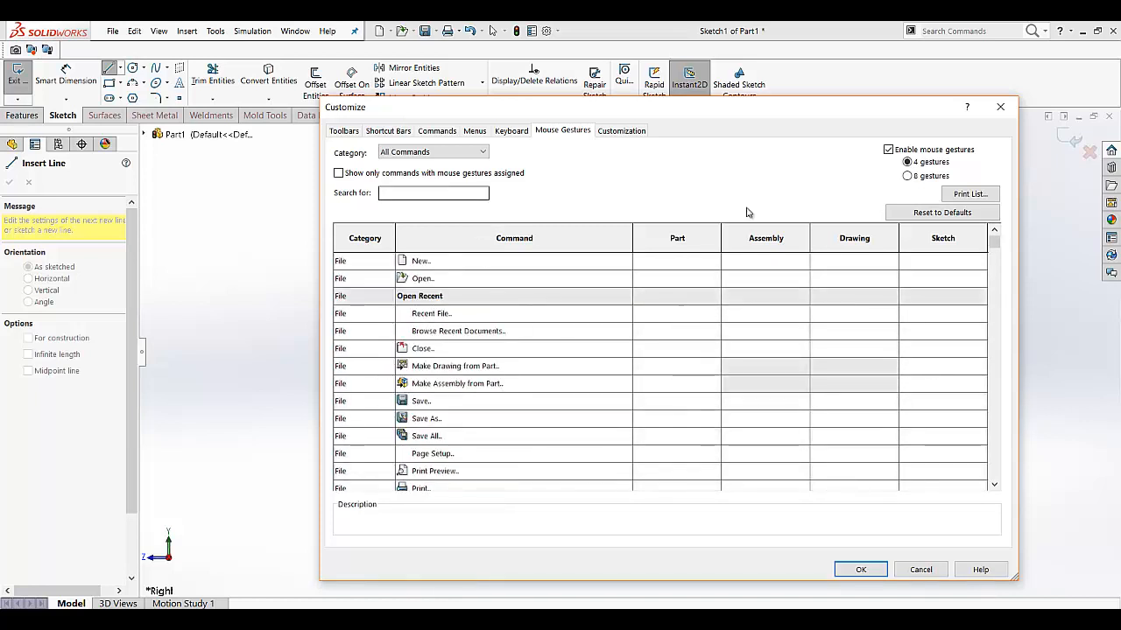
left_click(340, 175)
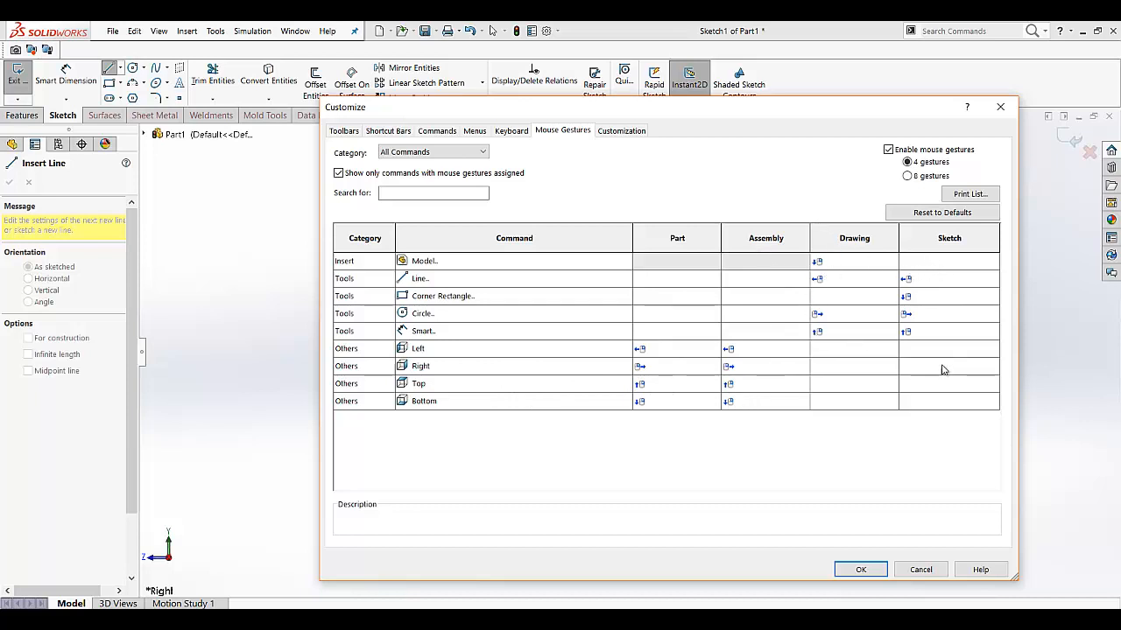
- Try the 8 gestures option, view the gesture choices for Fillet in drawings, and discard the customization changes
left_click(907, 176)
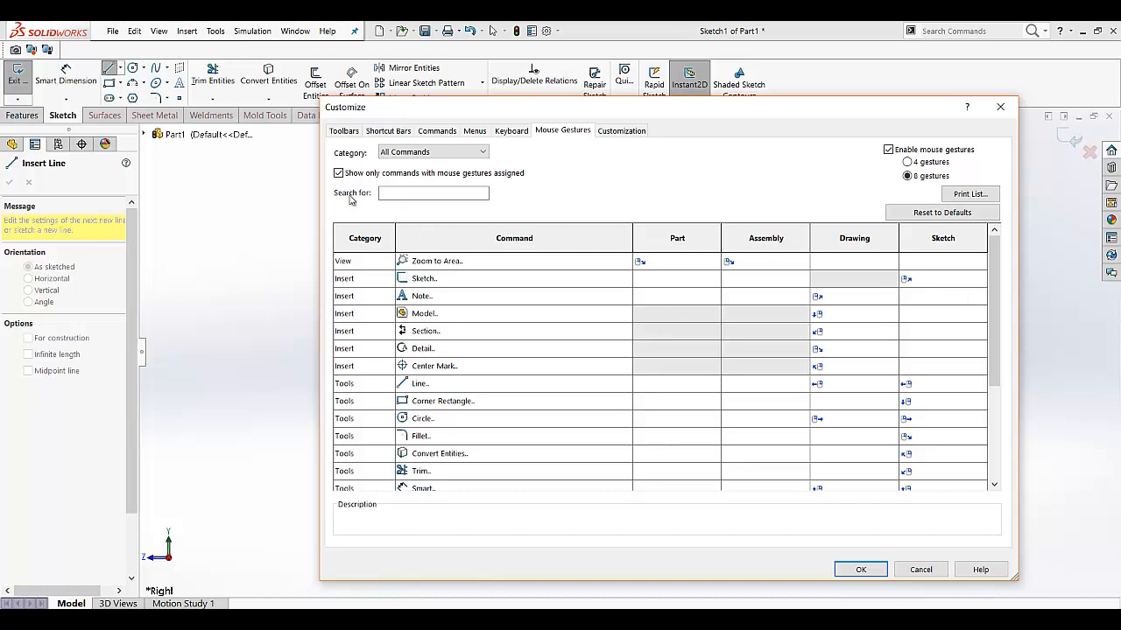
left_click(832, 436)
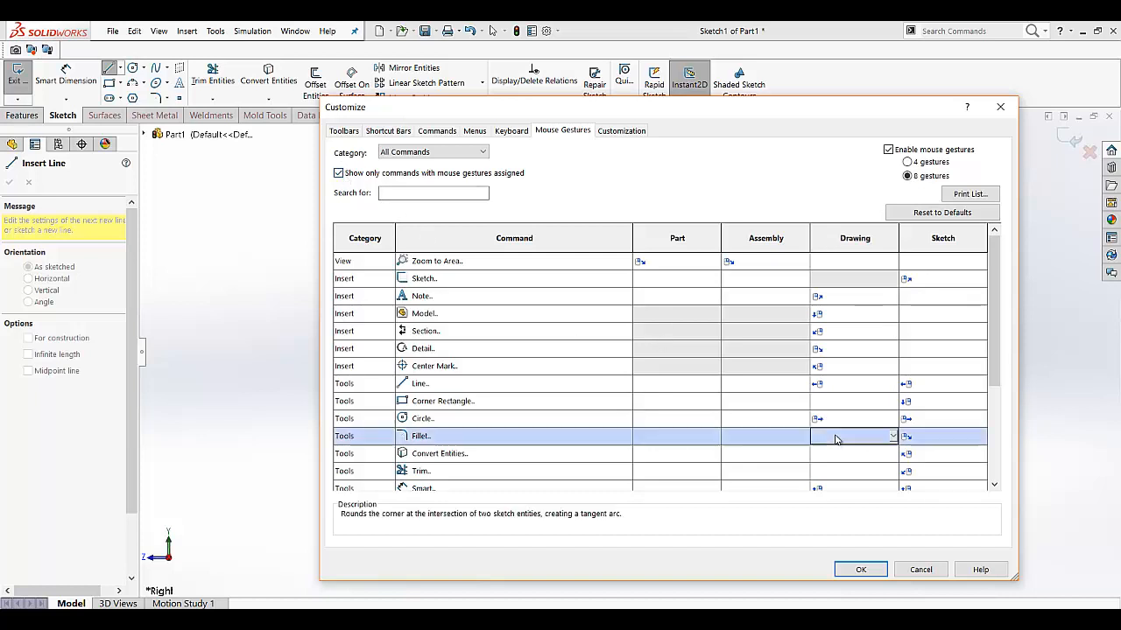
left_click(892, 437)
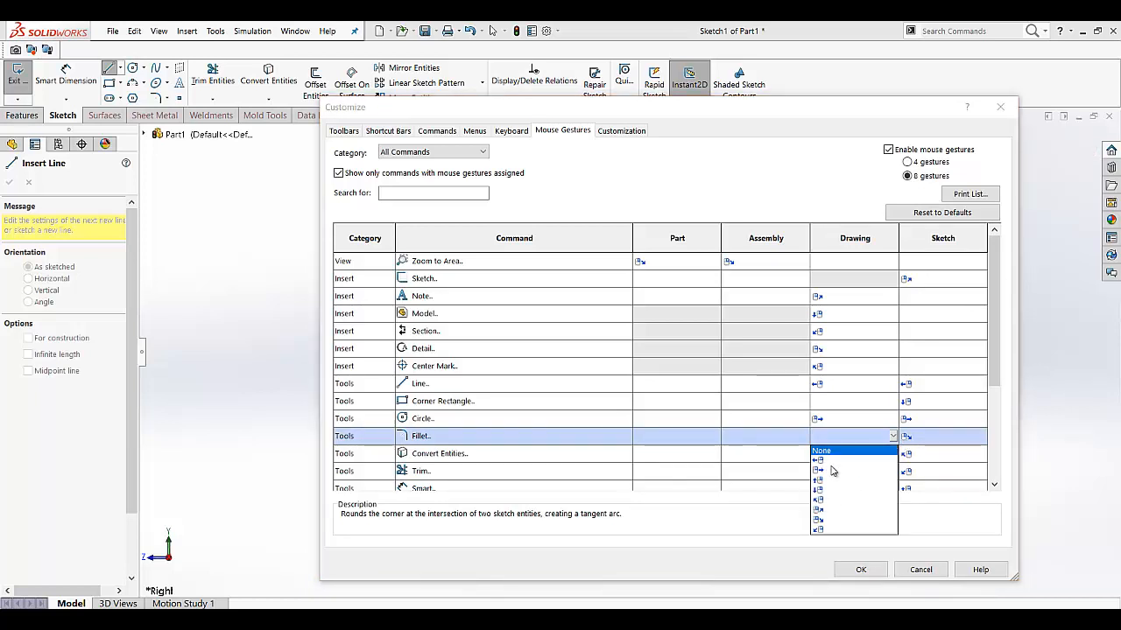
left_click(871, 451)
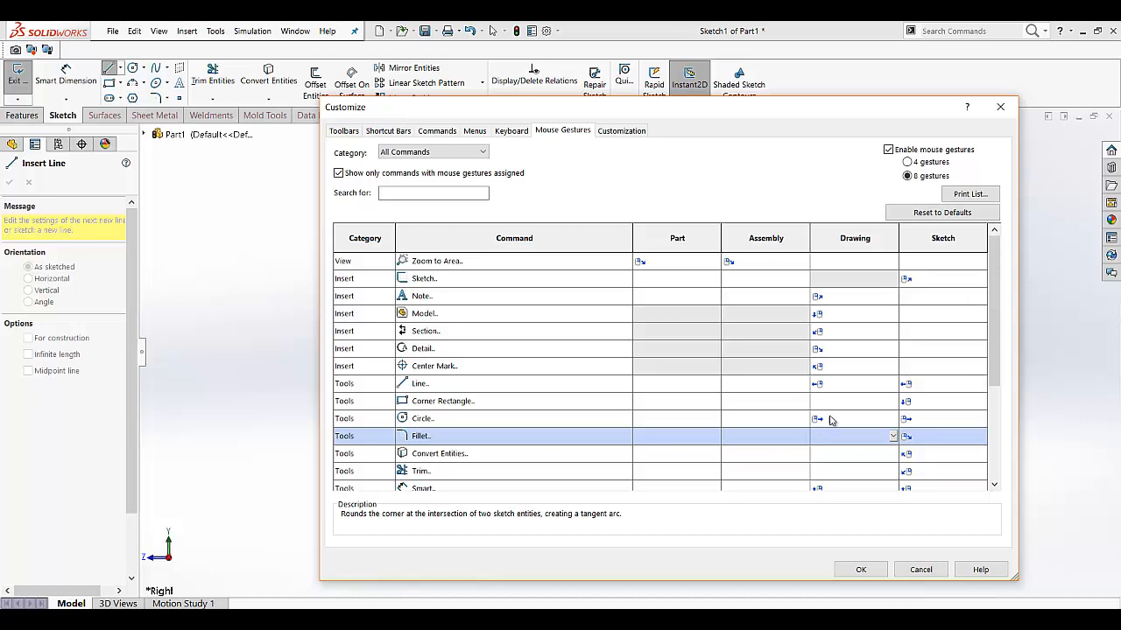
left_click(921, 570)
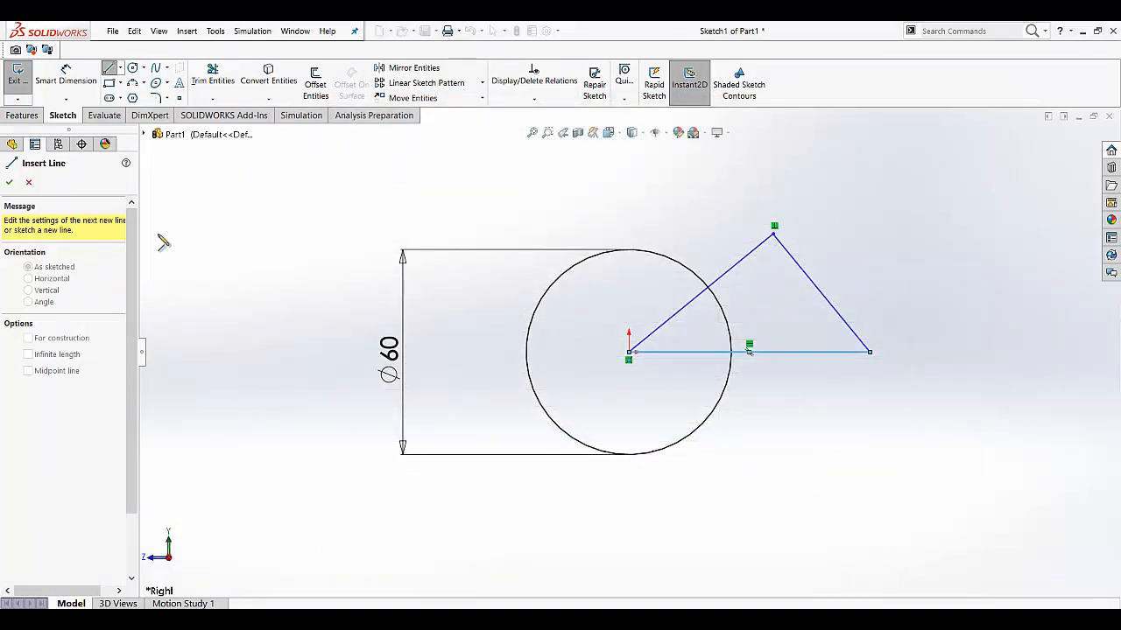
- Turn on the 8 gestures option in the mouse gesture customization and apply the change
left_click(215, 31)
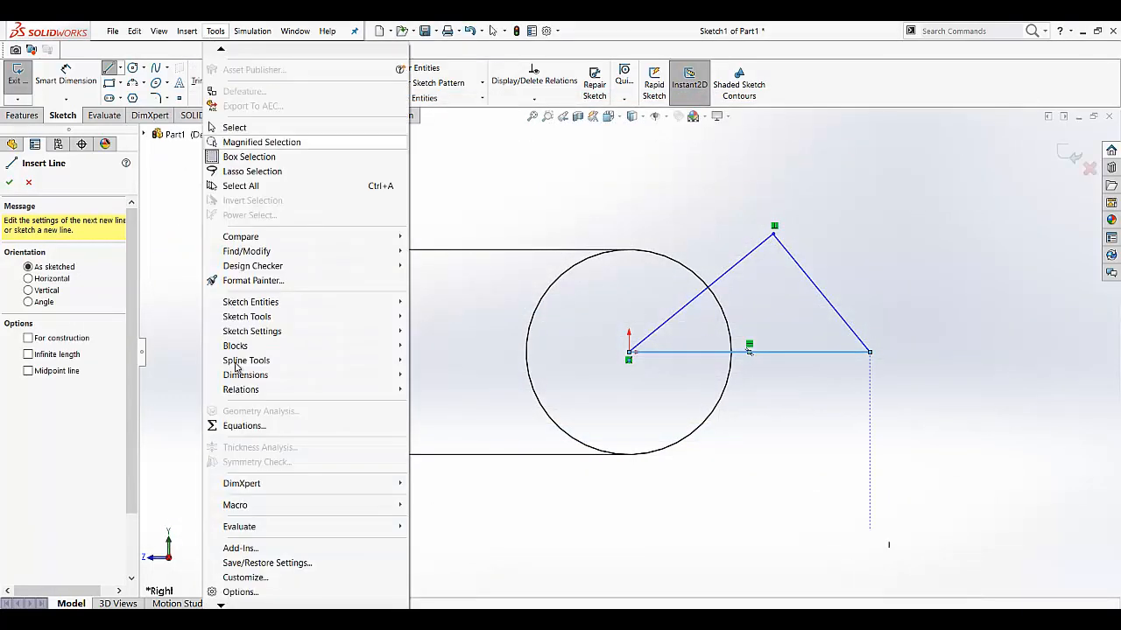
left_click(246, 578)
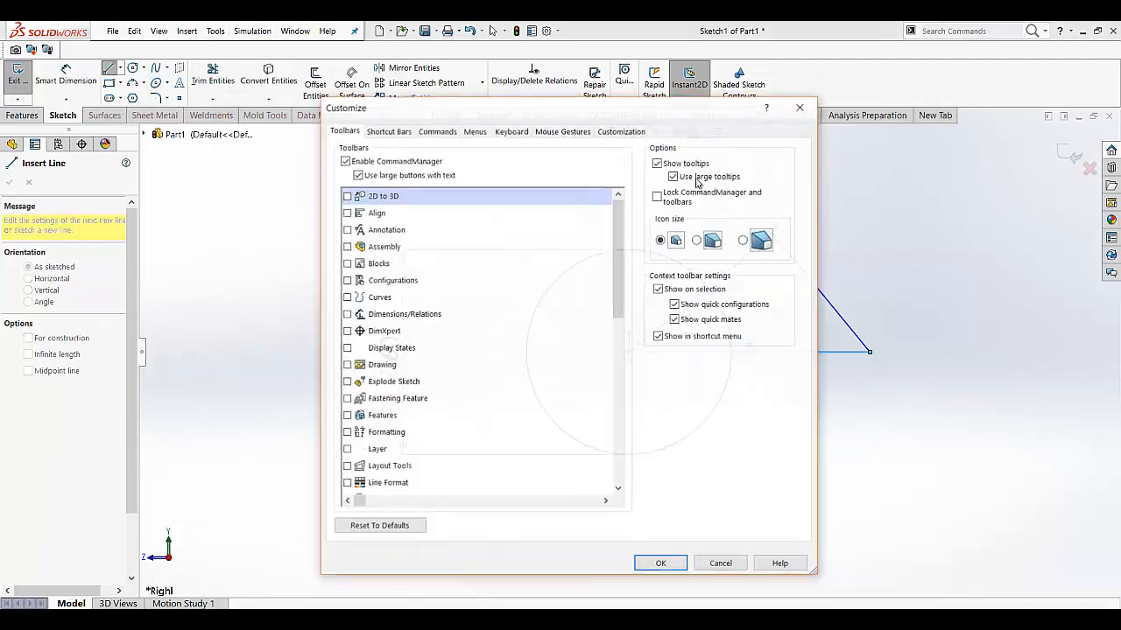
left_click(571, 132)
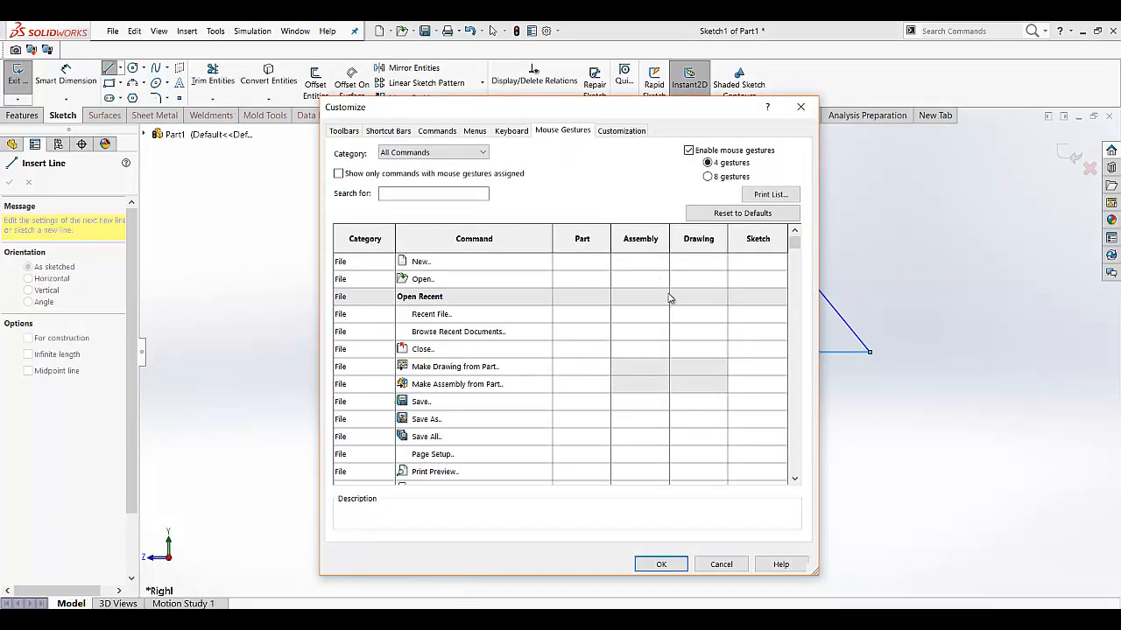
left_click(707, 176)
left_click(655, 565)
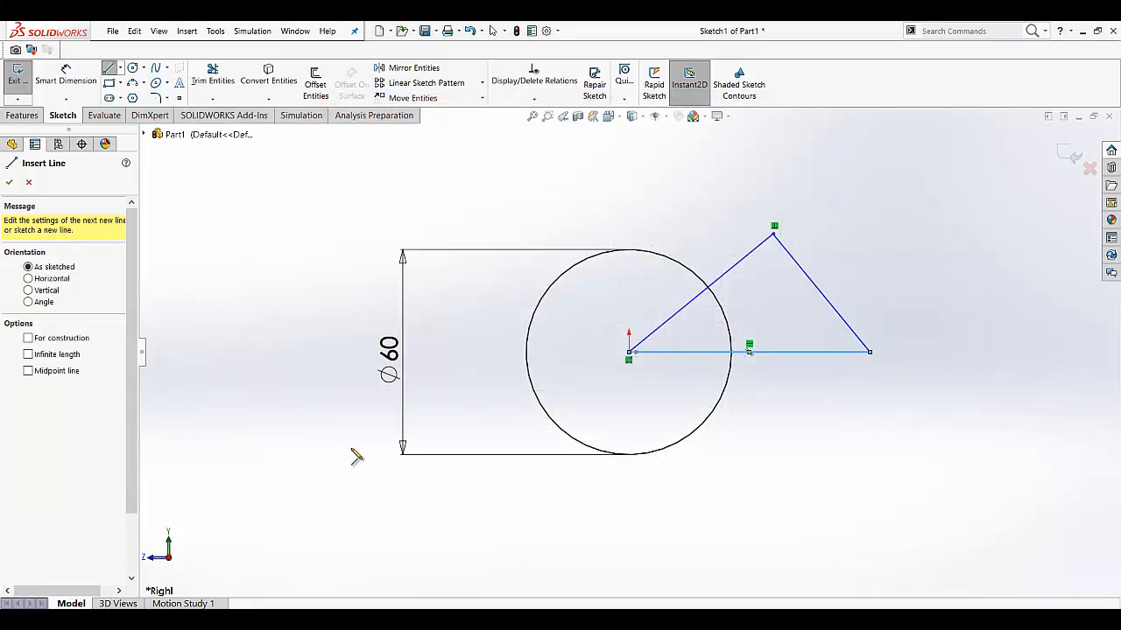
- Start Trim Entities with a mouse gesture and trim away the part of the triangle's horizontal base that lies inside the circle
right_click_drag(352, 450, 371, 450)
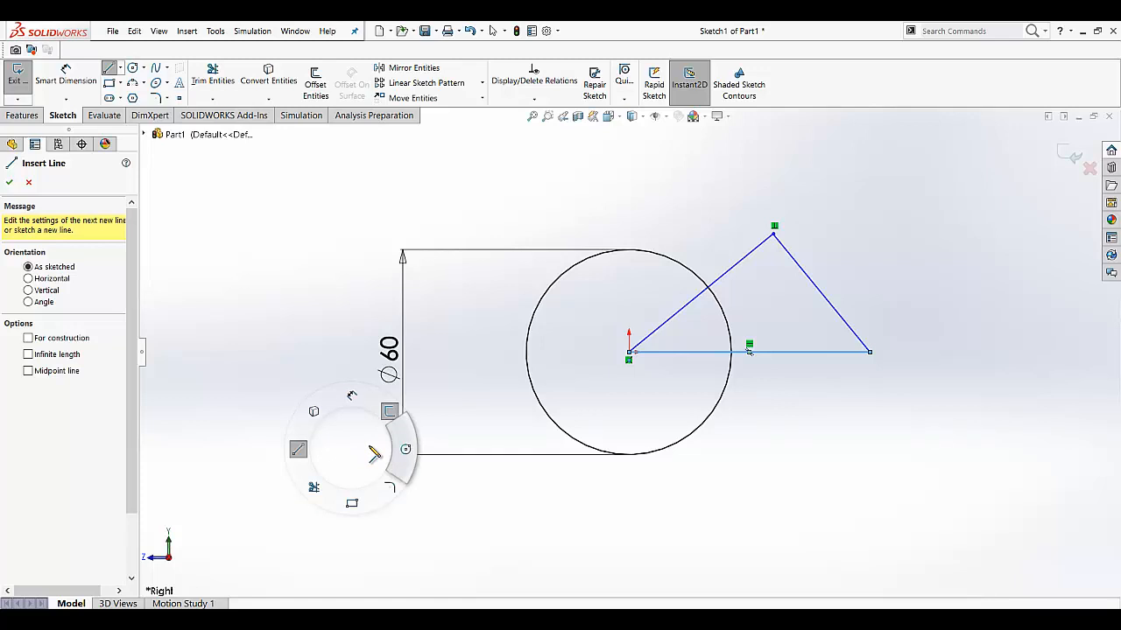
right_click_drag(374, 453, 327, 485)
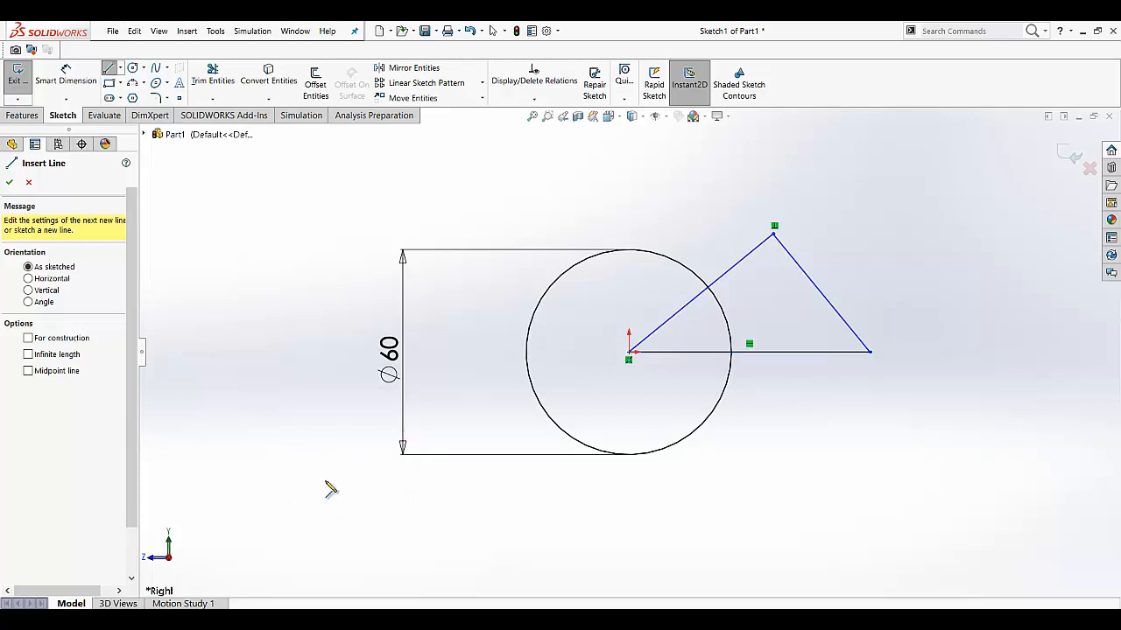
left_click(727, 380)
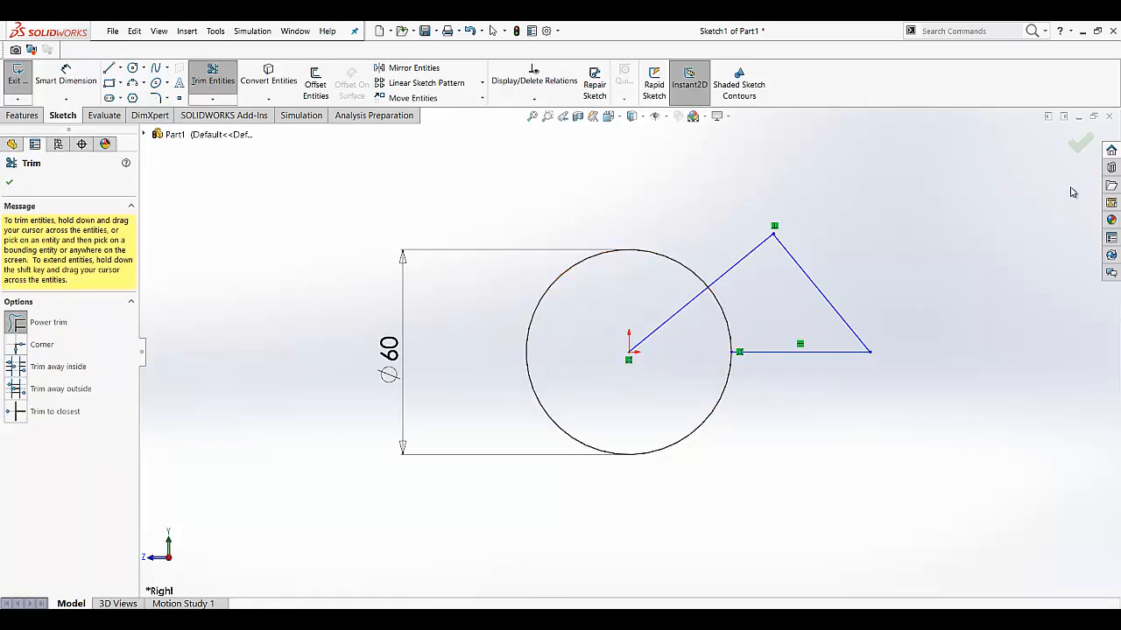
left_click(1081, 142)
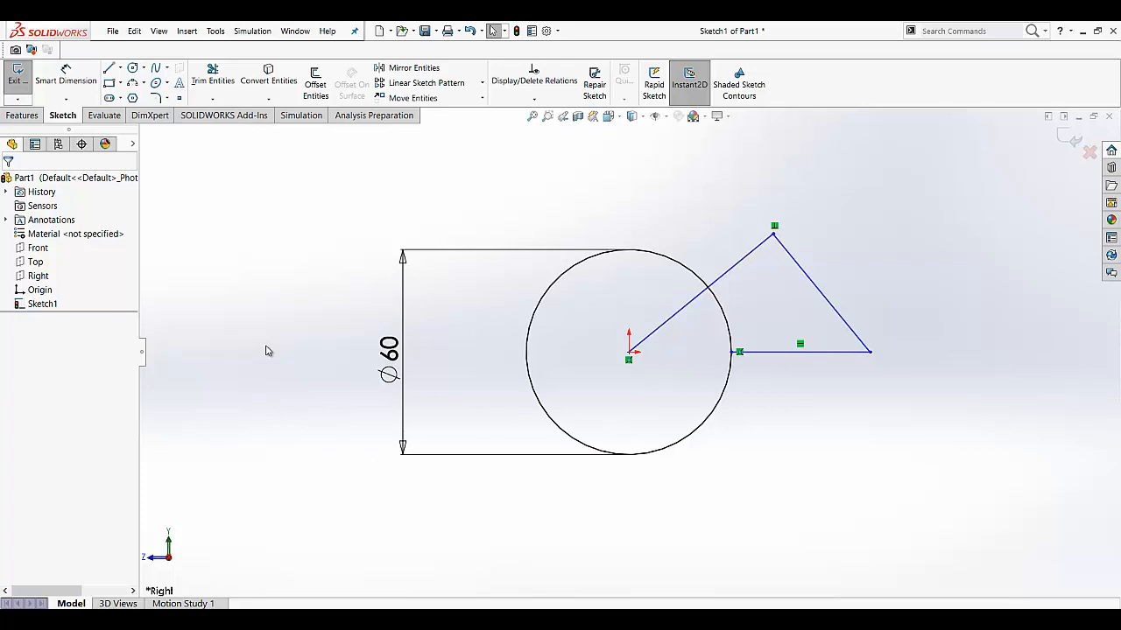
- Examine the sketch shortcut bar and try its command search with "ss", clearing the search text
key("s")
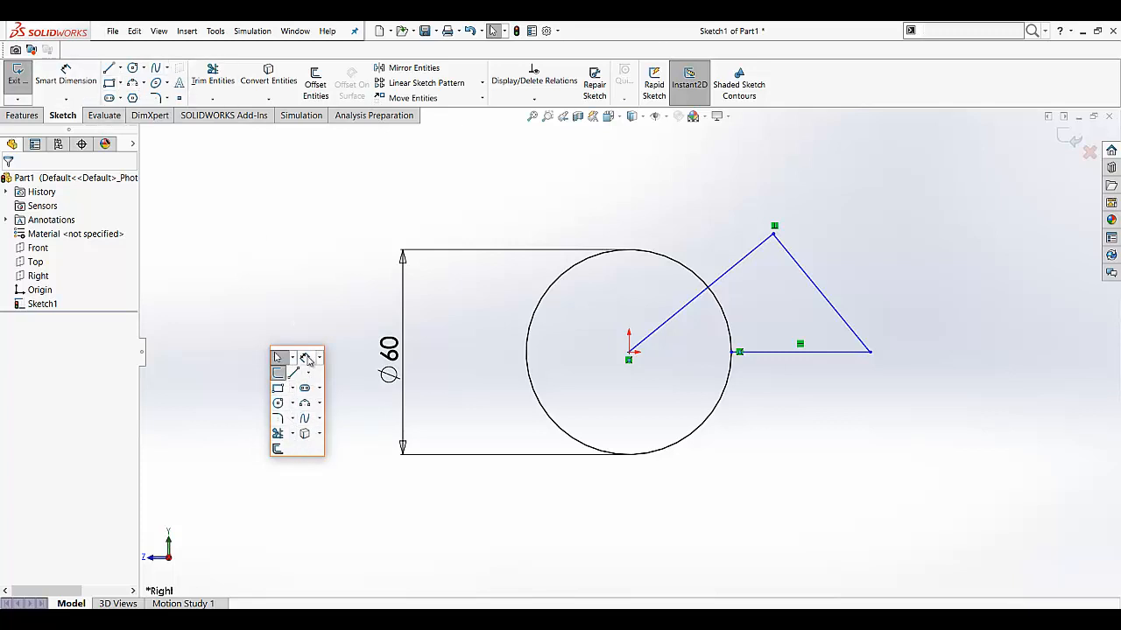
left_click(320, 436)
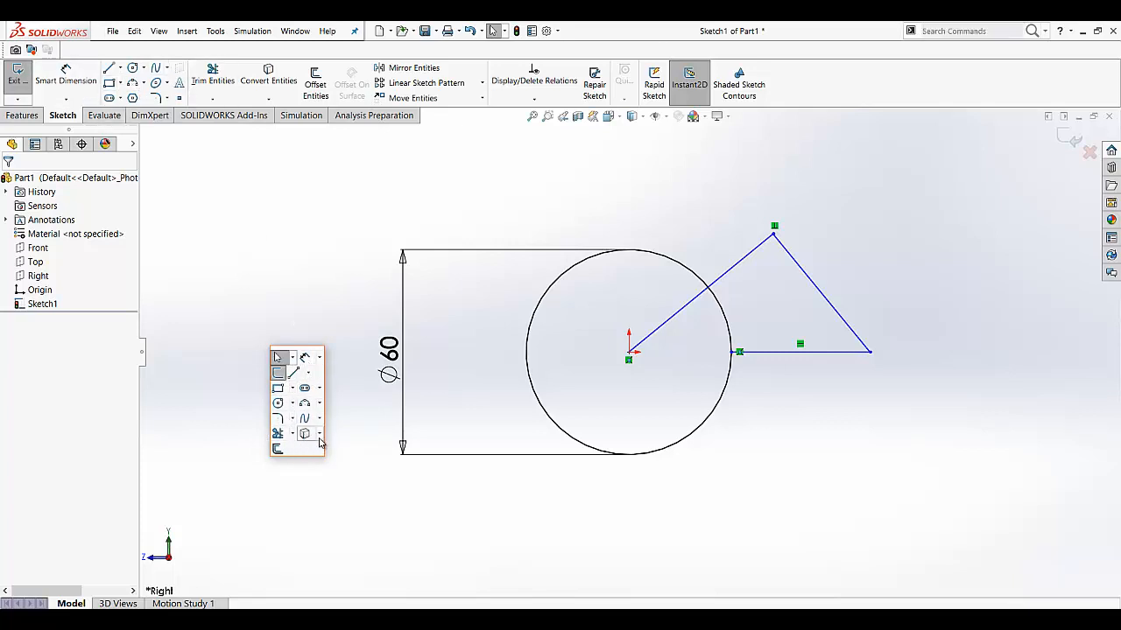
left_click(342, 386)
key("s")
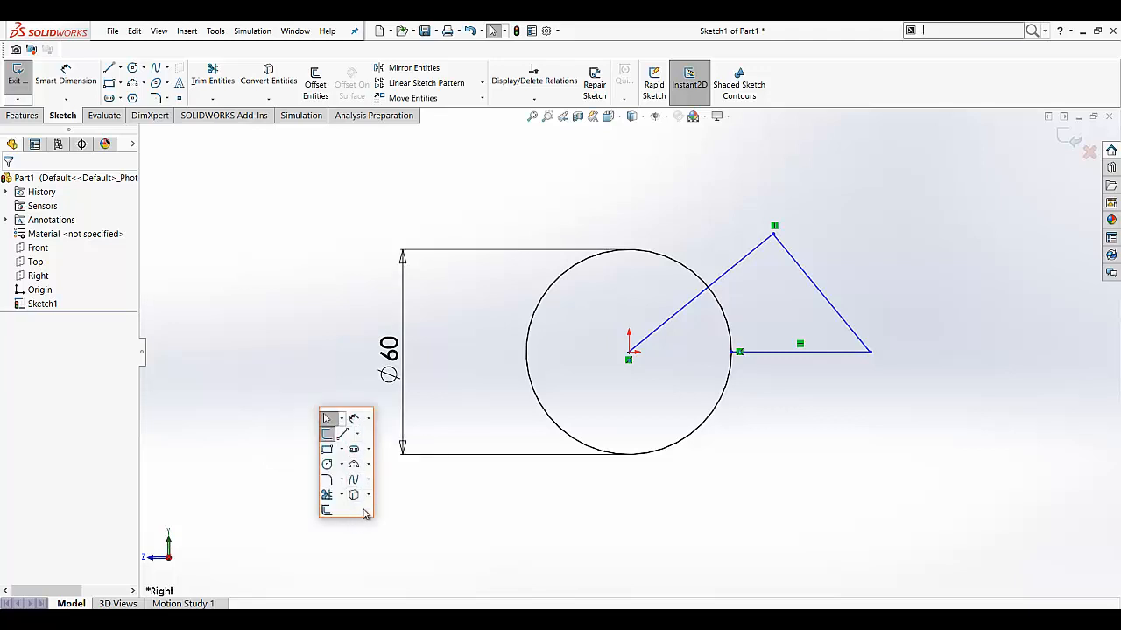
type("ss")
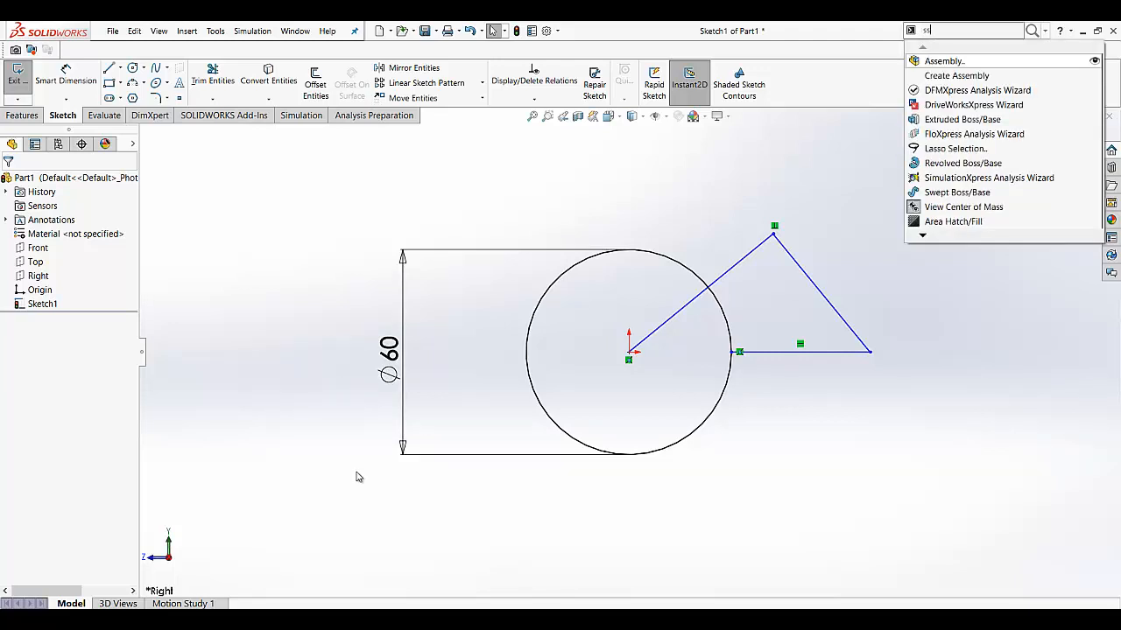
left_click(731, 164)
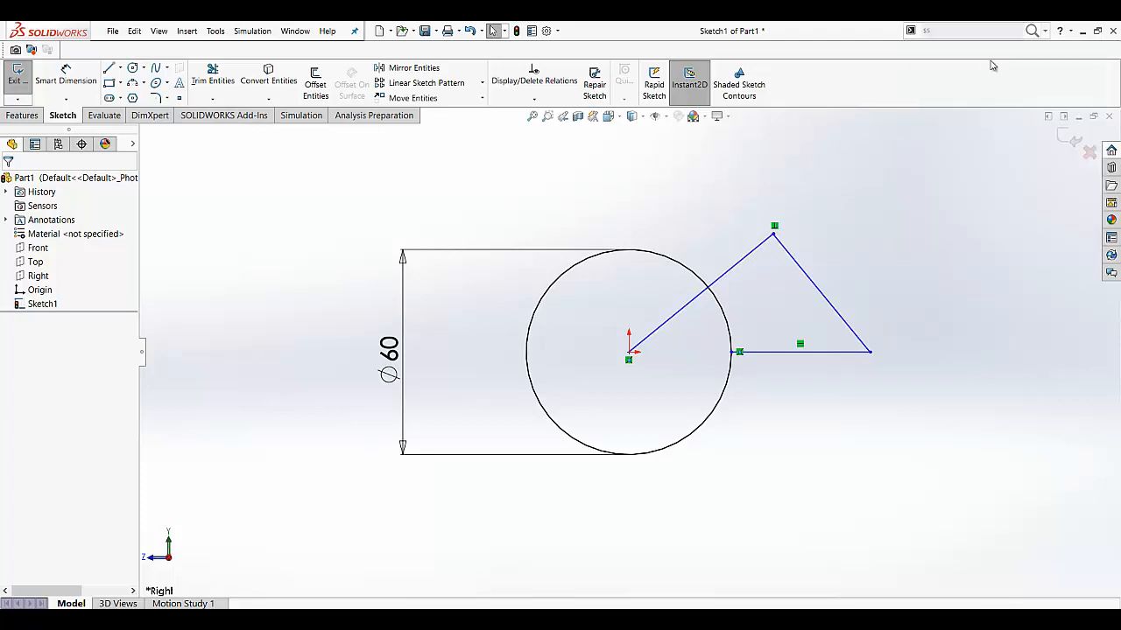
left_click(945, 29)
key("BackSpace")
- Open the customization of the sketch shortcut bar and add the Tables flyout after its last command
key("s")
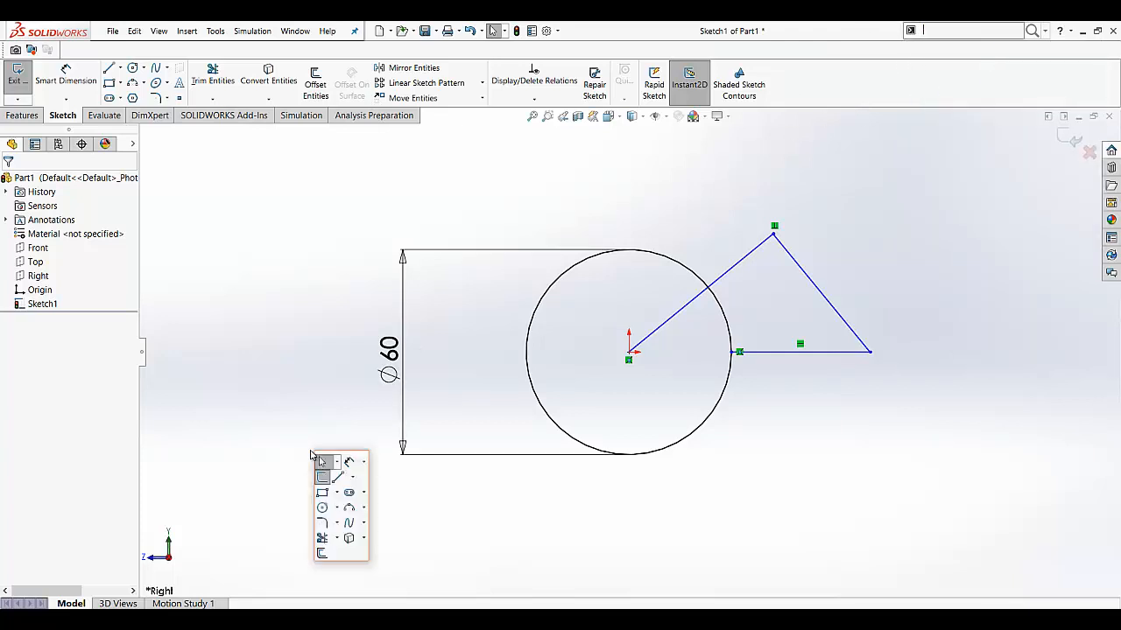
right_click(355, 562)
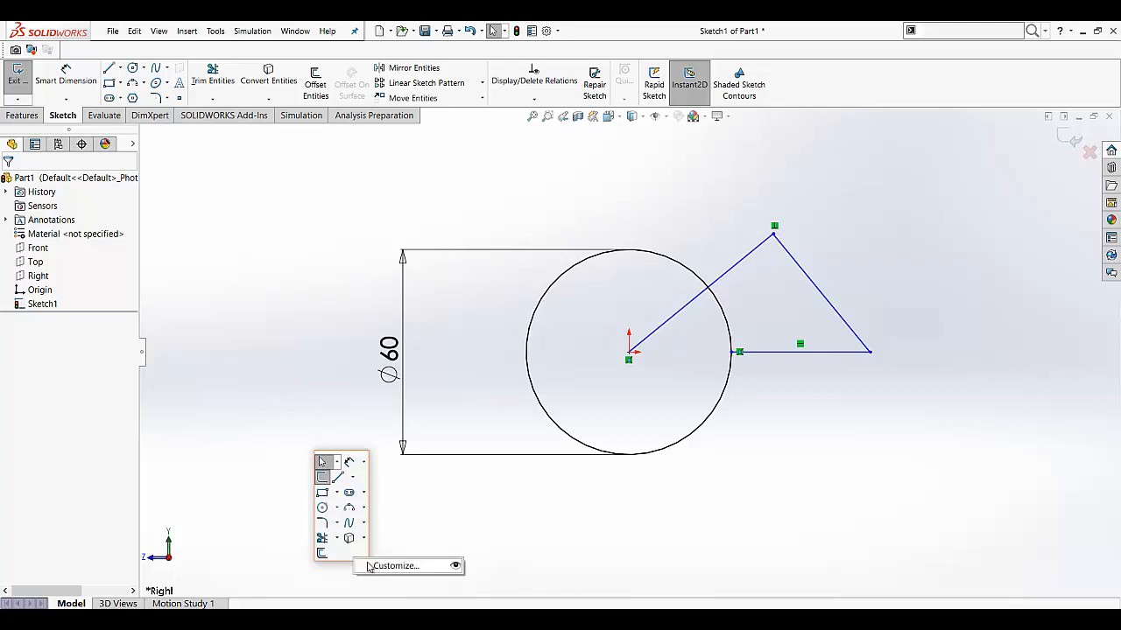
left_click(375, 567)
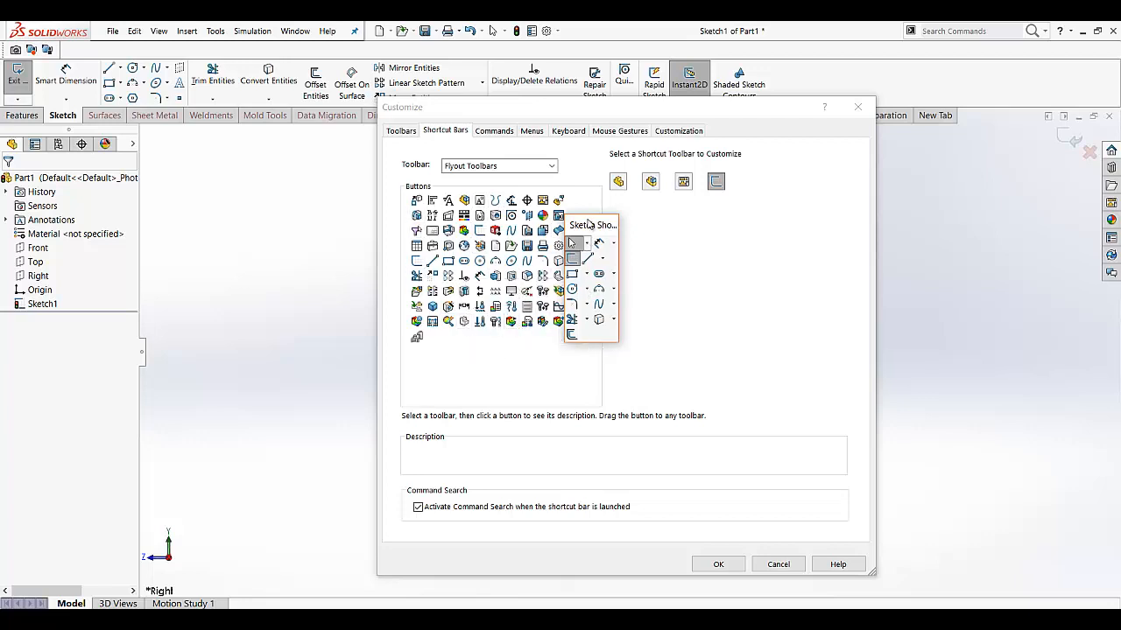
left_click_drag(589, 225, 670, 244)
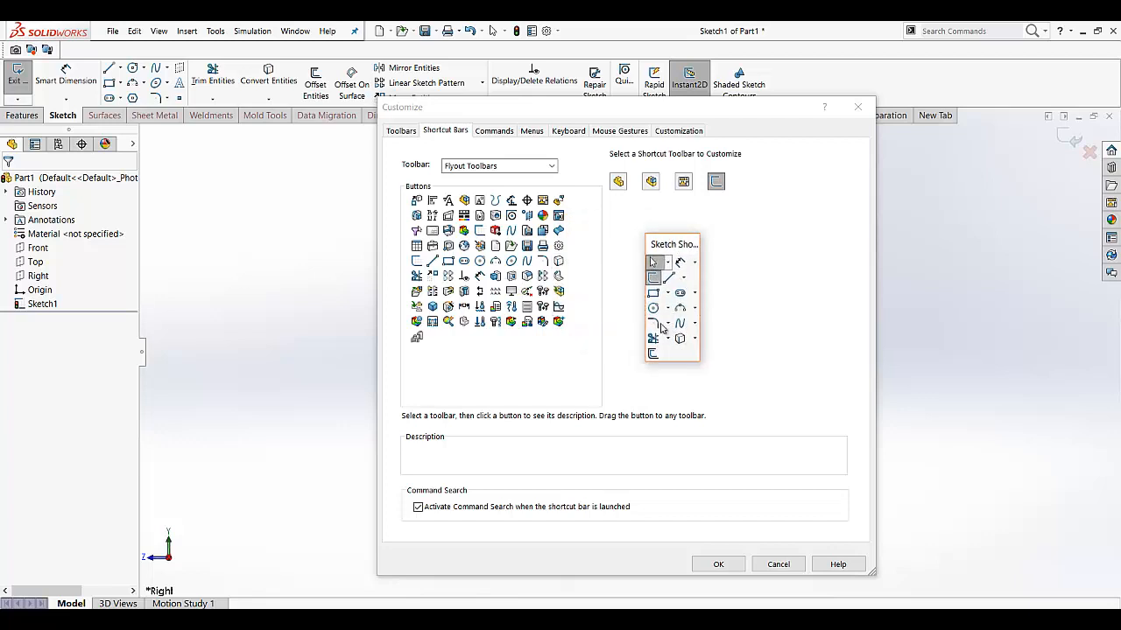
left_click(417, 247)
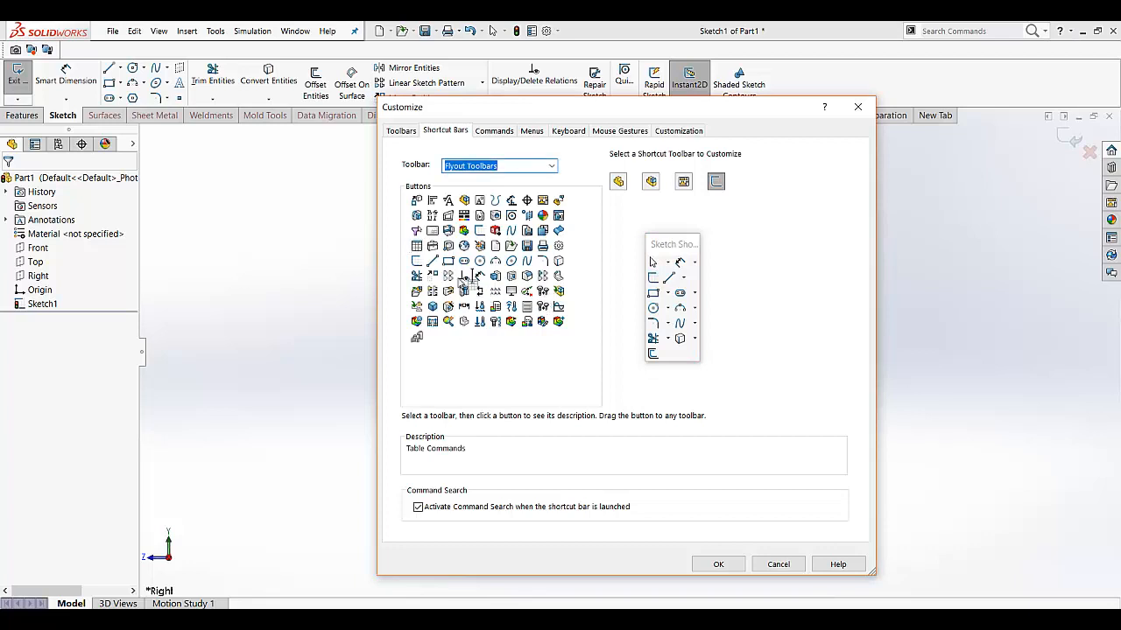
mouse_move(465, 277)
left_mouse_down()
mouse_move(660, 344)
mouse_move(678, 366)
mouse_move(669, 355)
left_mouse_up()
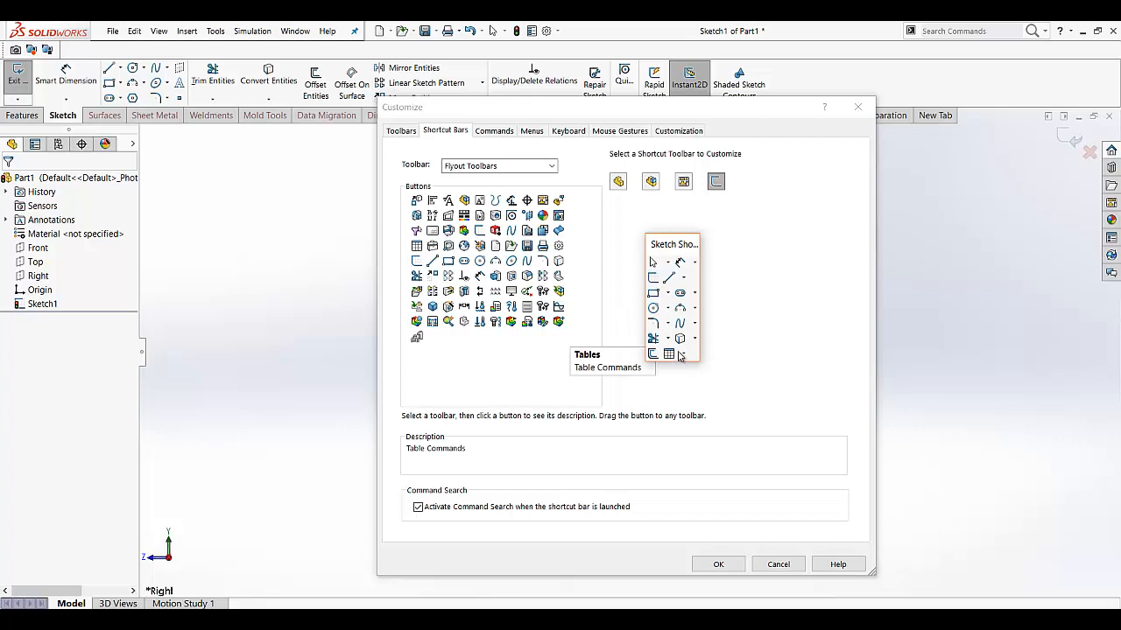
- Remove the Tables flyout from the sketch shortcut bar and accept the customization
left_click_drag(676, 355, 725, 400)
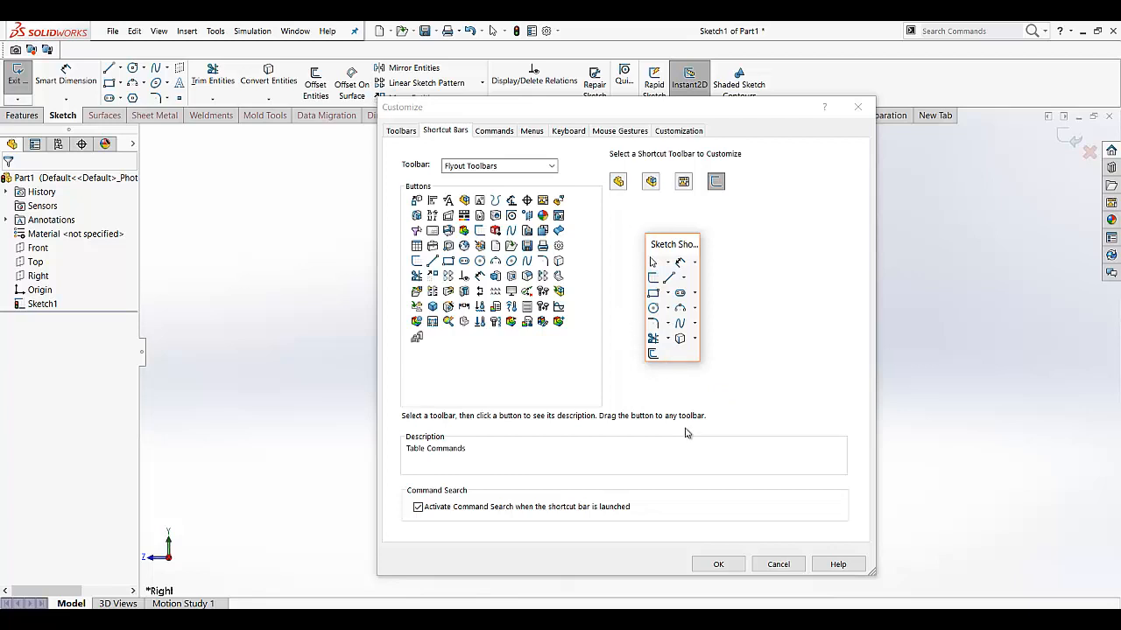
left_click(720, 565)
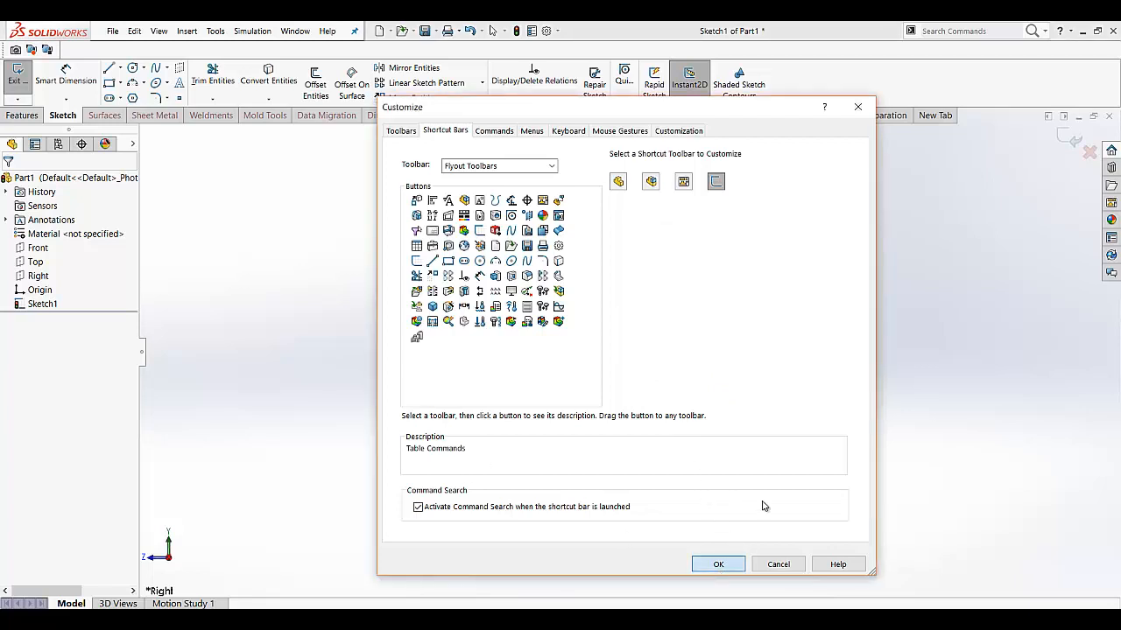
left_click(703, 566)
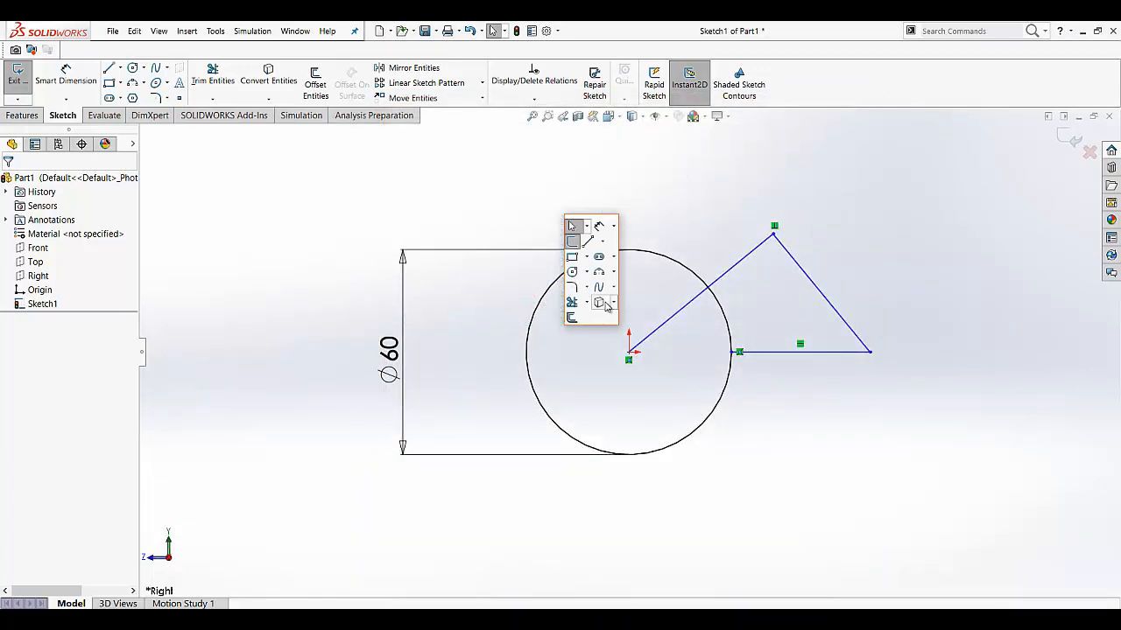